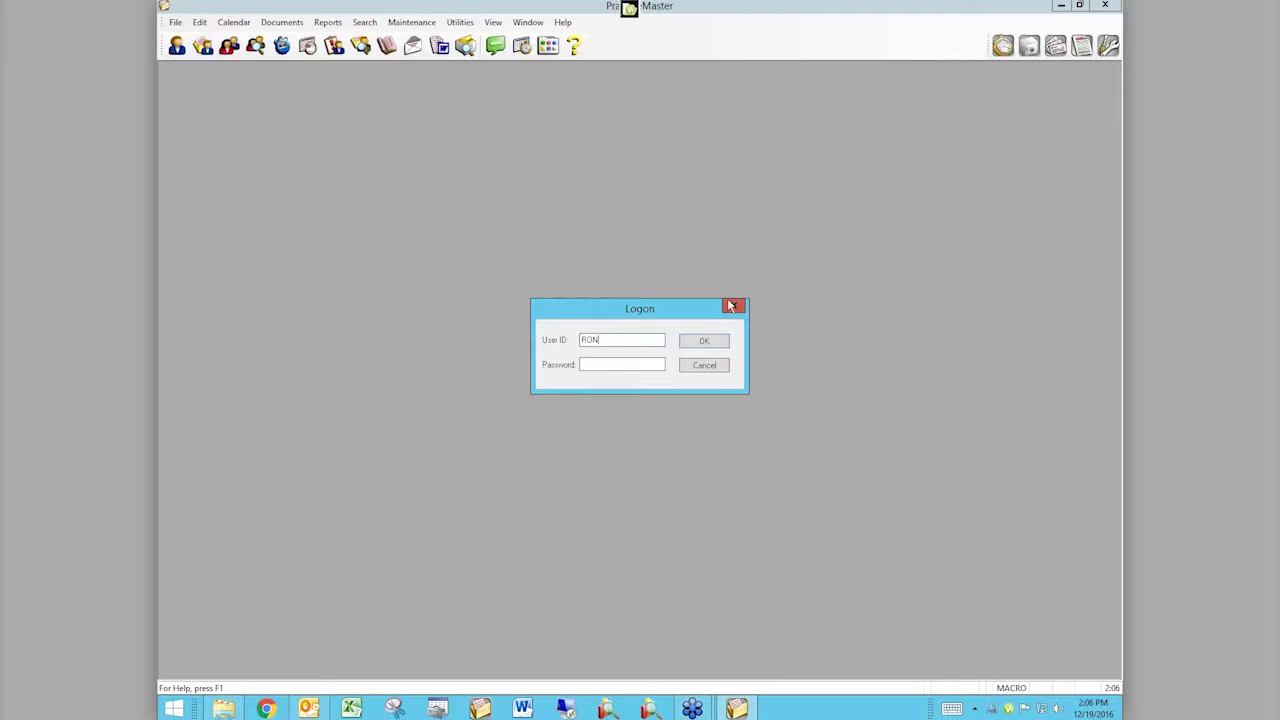
- Log on to PracticeMaster, dismiss the sample-data notice, and switch to the Outlook Inbox
left_click(698, 340)
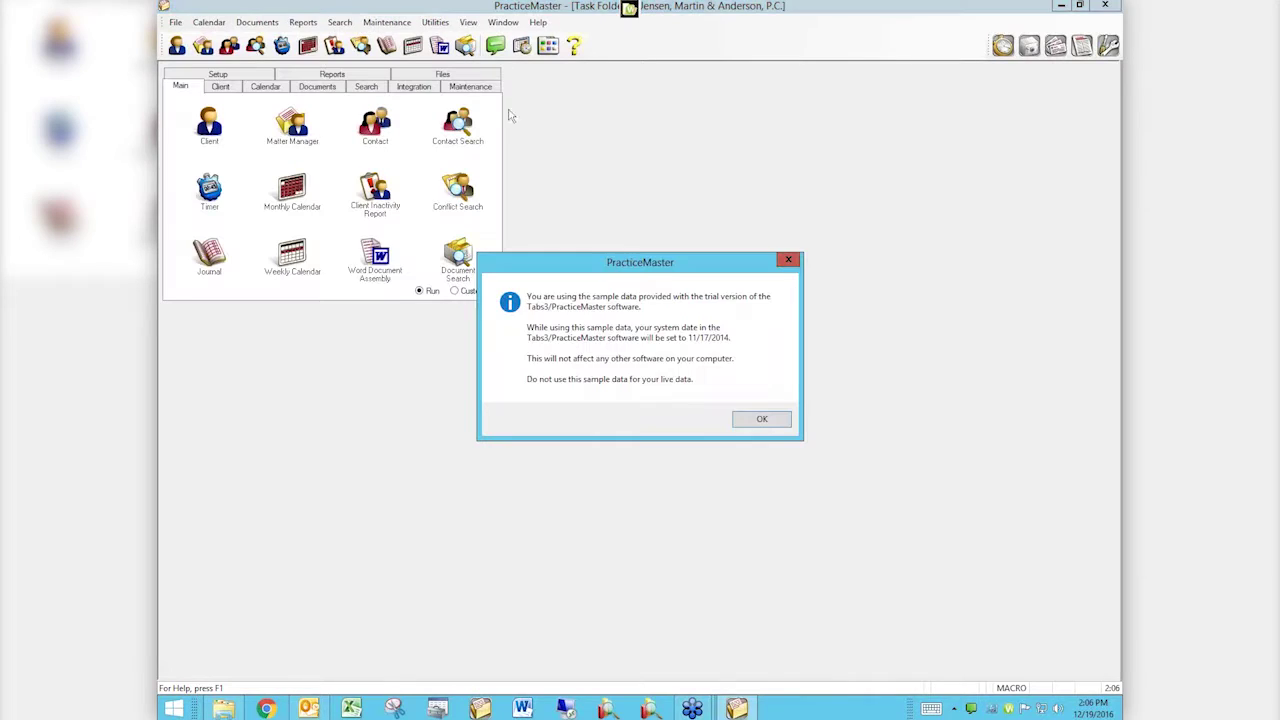
left_click(765, 420)
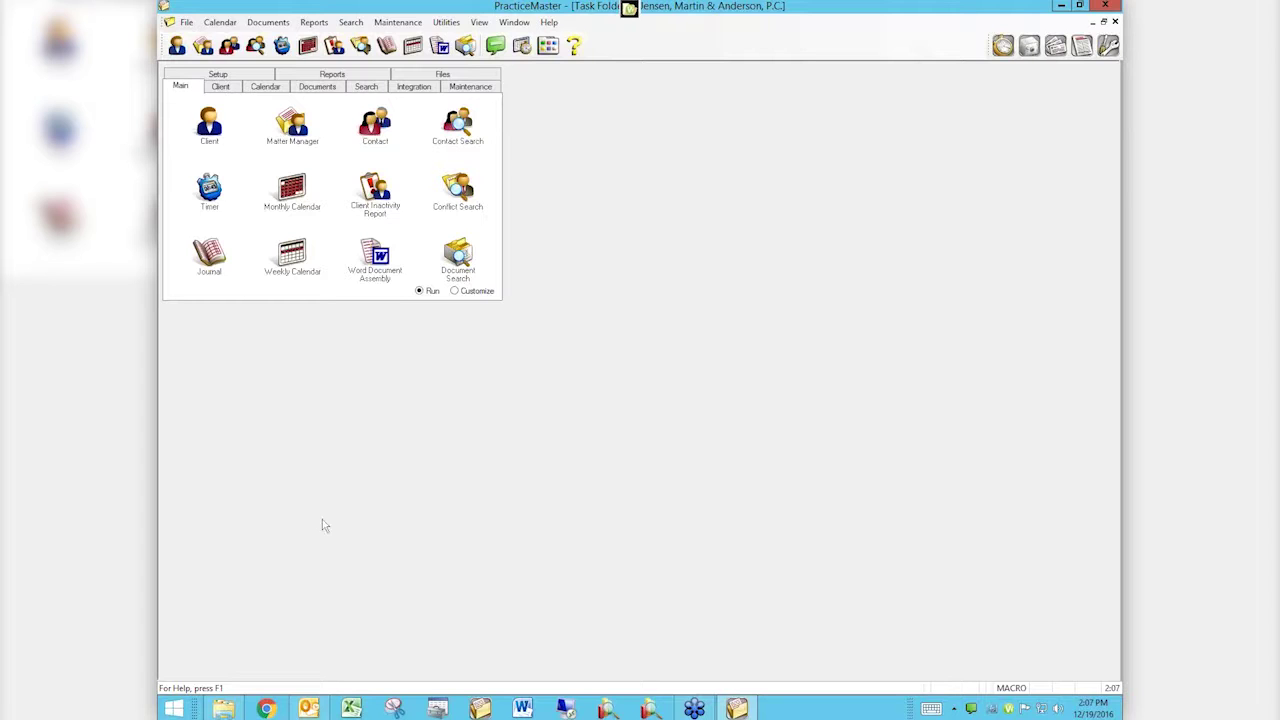
left_click(308, 708)
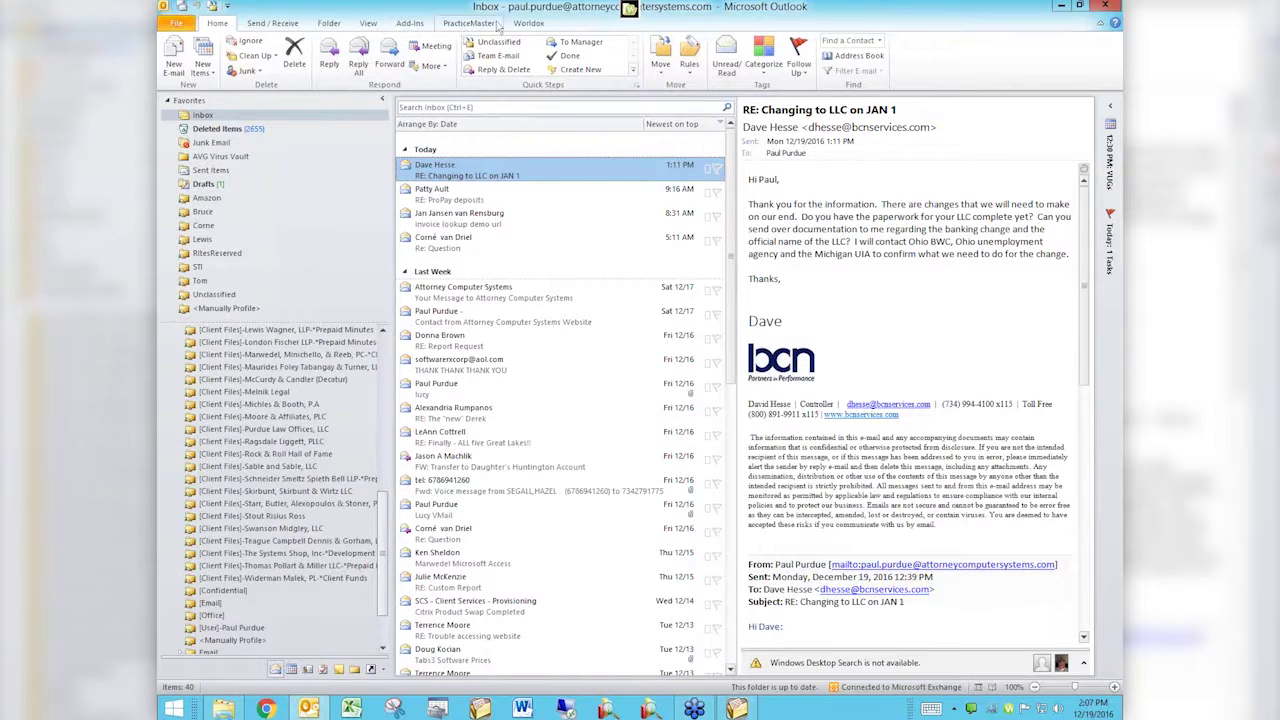
- Review the Outlook toolbar plug-in settings under PracticeMaster's Integration options, then return to Outlook
left_click(1062, 7)
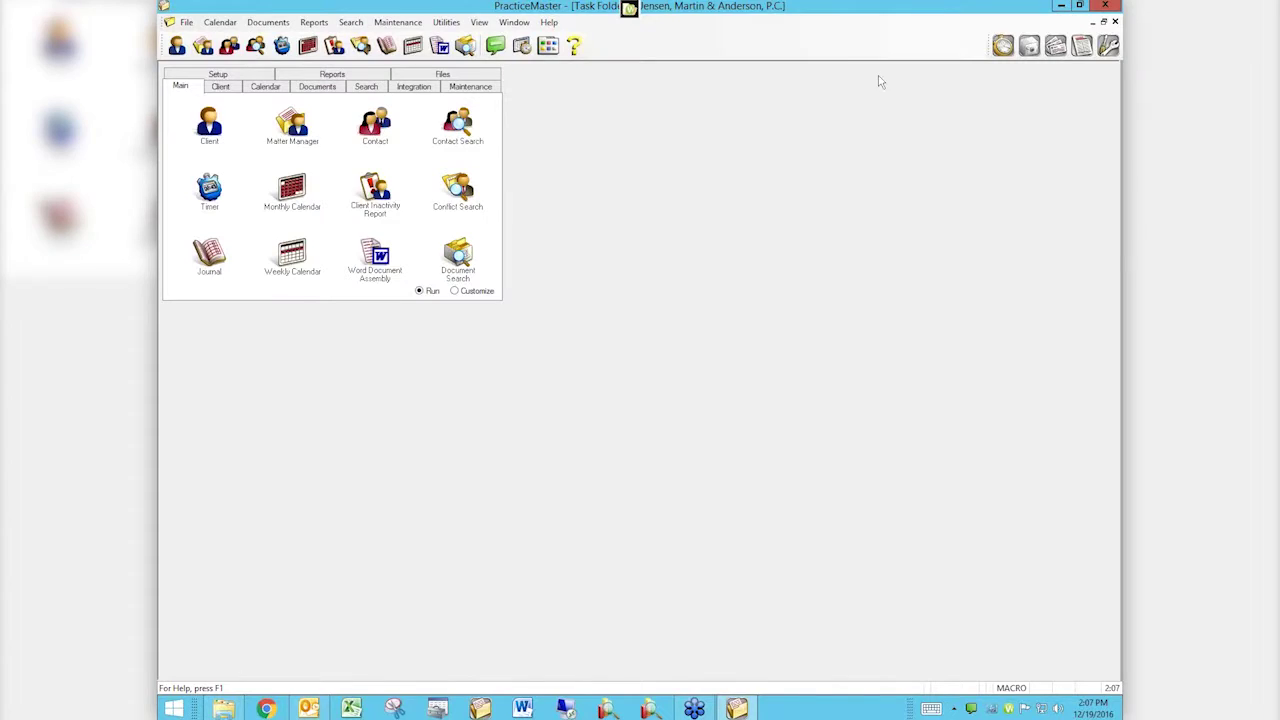
left_click(413, 88)
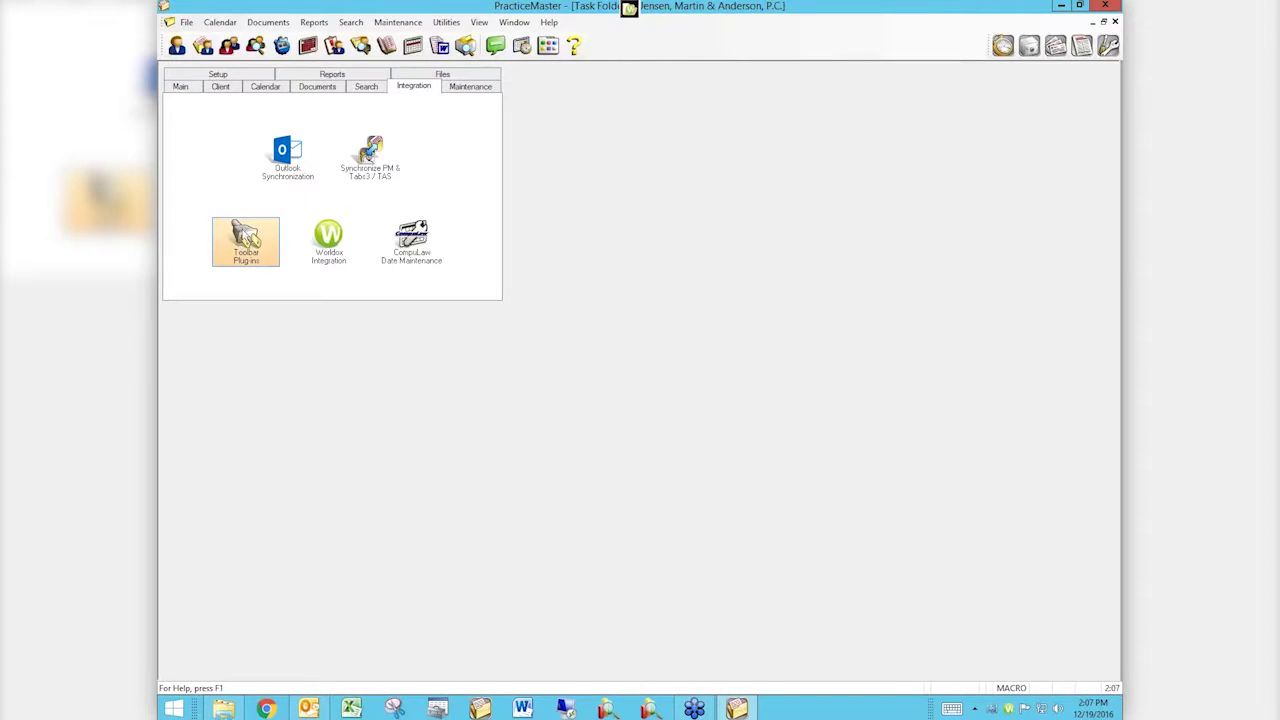
left_click(246, 236)
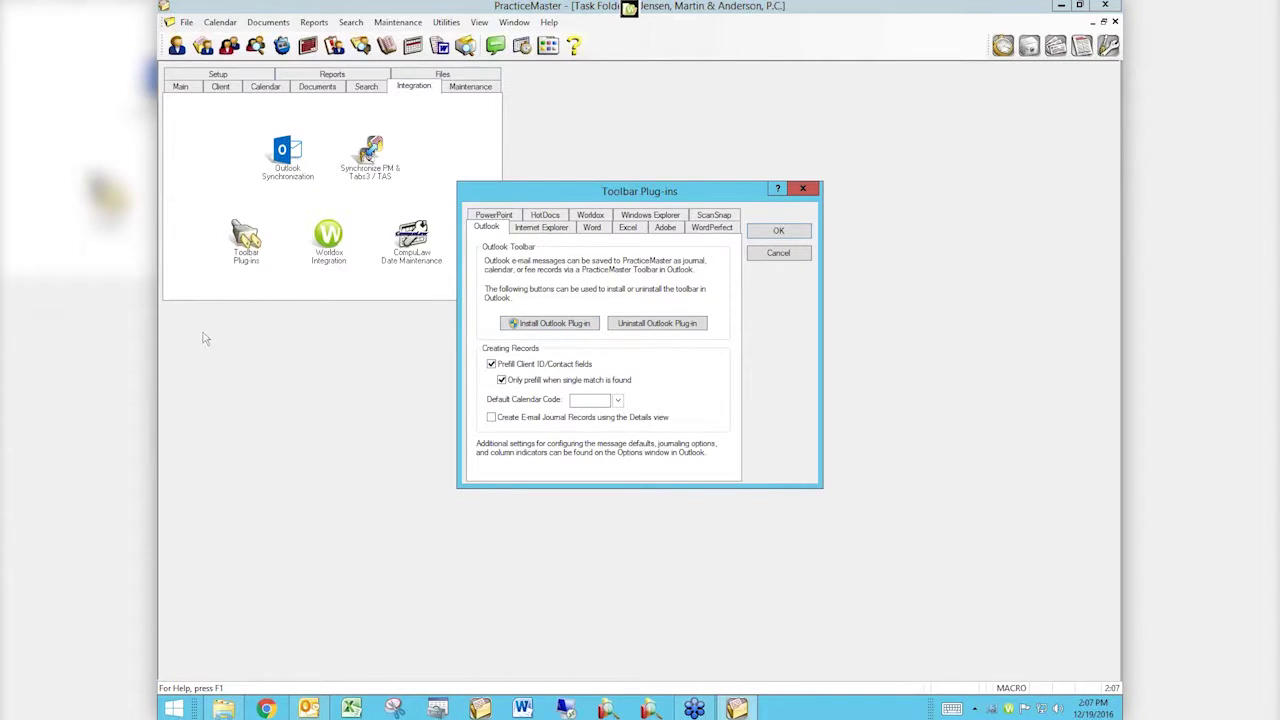
left_click(802, 189)
left_click(312, 710)
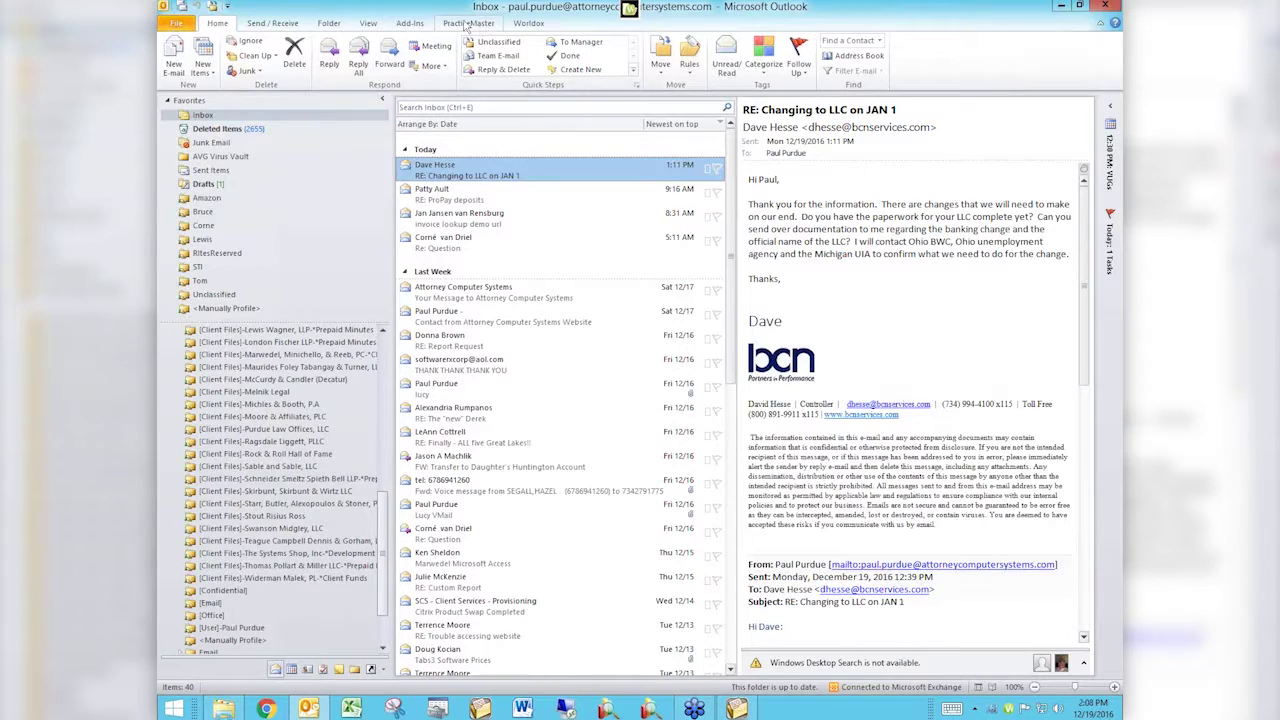
- Save the 'Recap of Hours Report' email from Deleted Items as a PracticeMaster calendar record
left_click(468, 24)
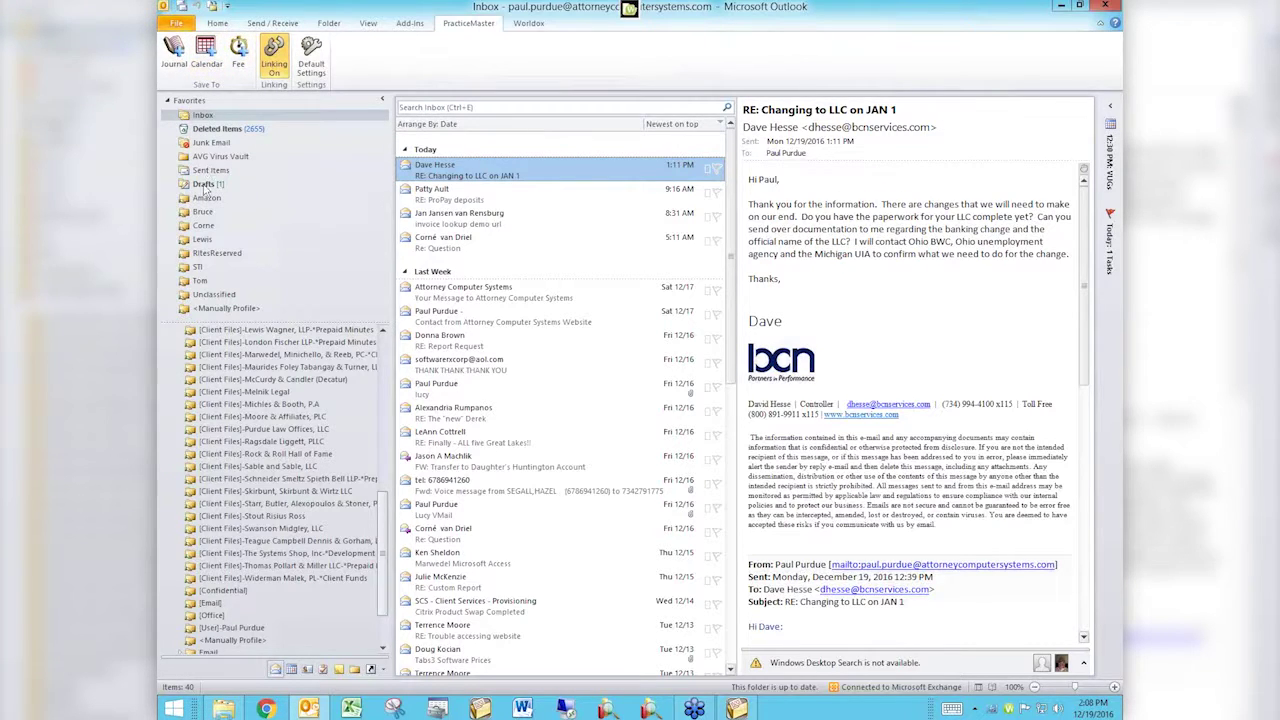
left_click(216, 129)
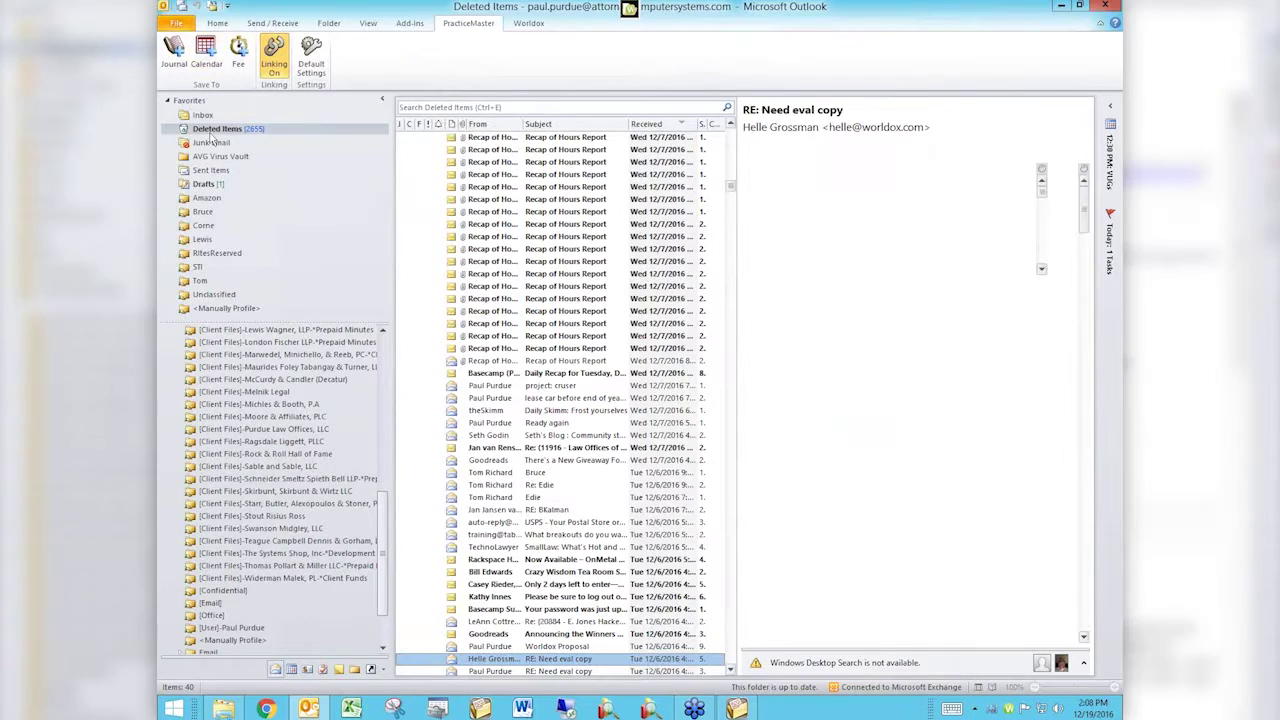
left_click(514, 139)
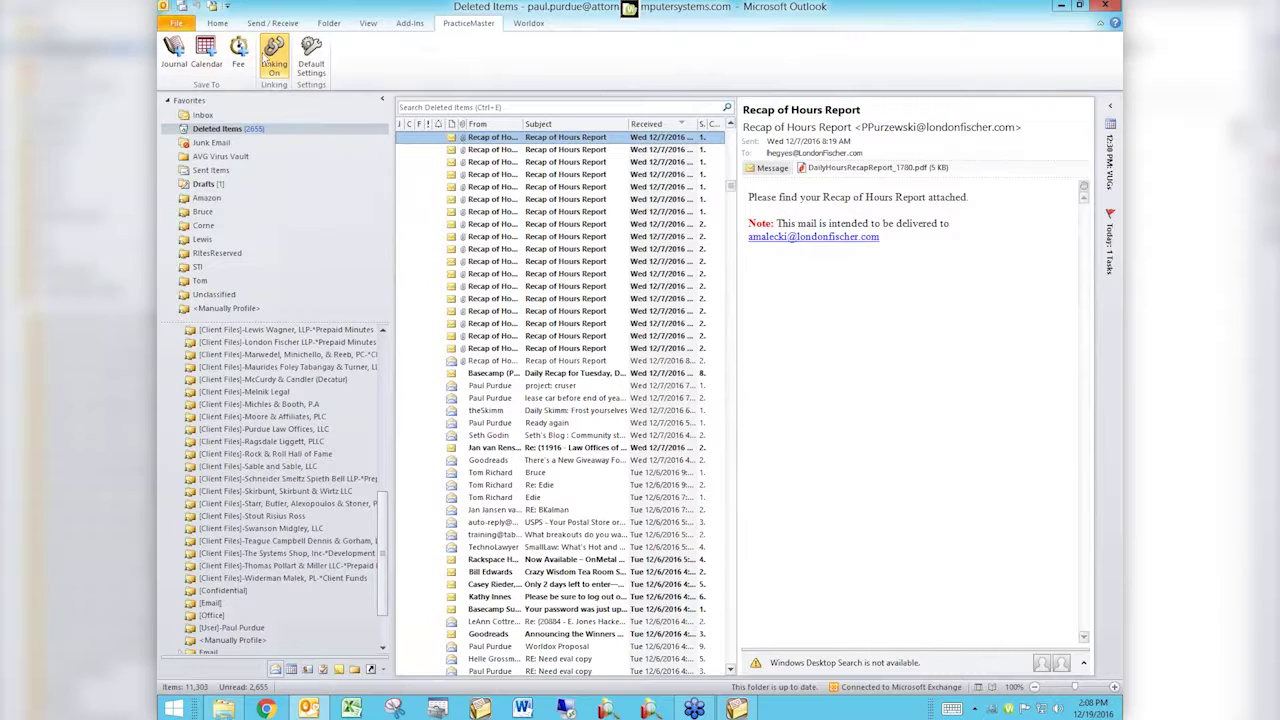
left_click(208, 50)
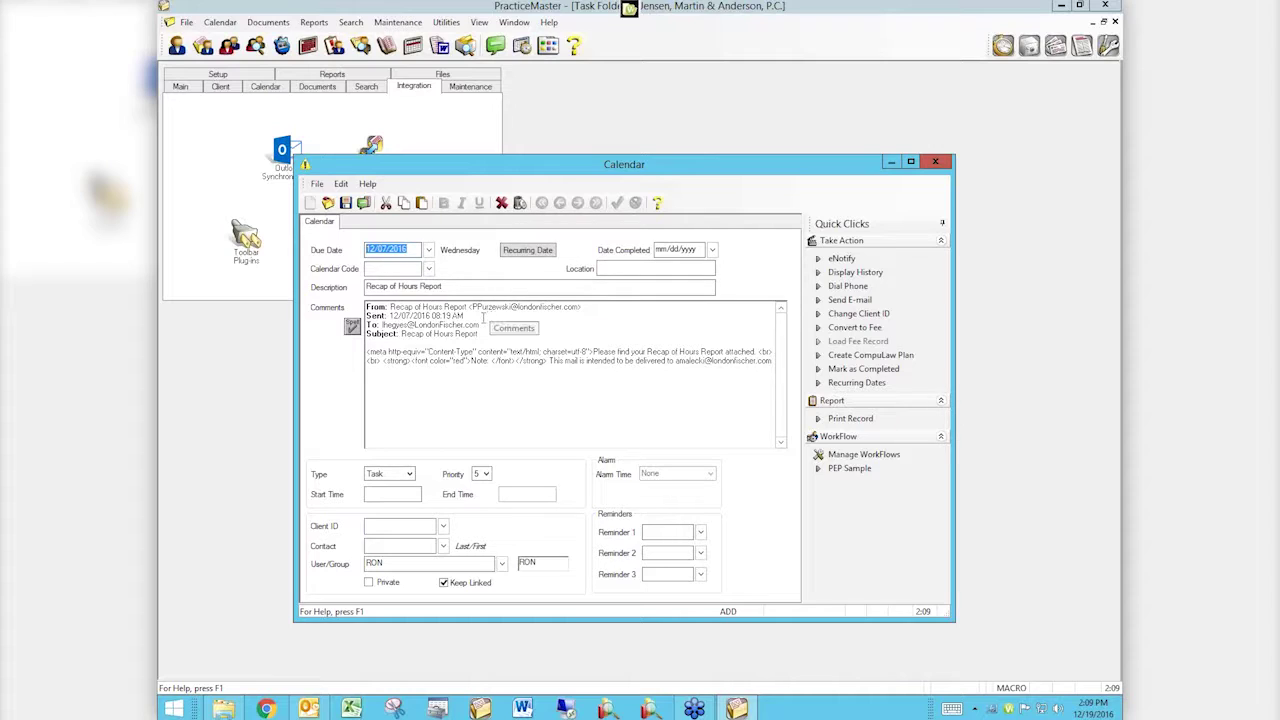
- Set the calendar record's type to Event, enter a client ID, and open the Client Lookup list
left_click(378, 268)
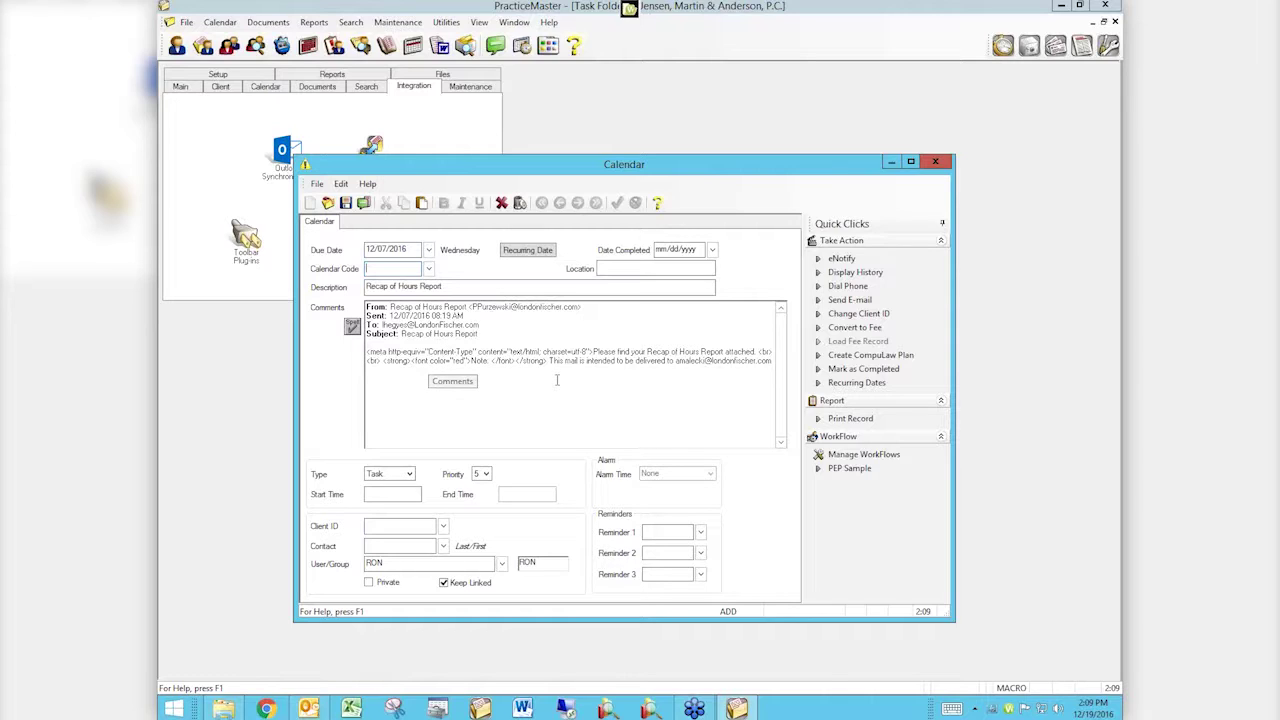
left_click(387, 475)
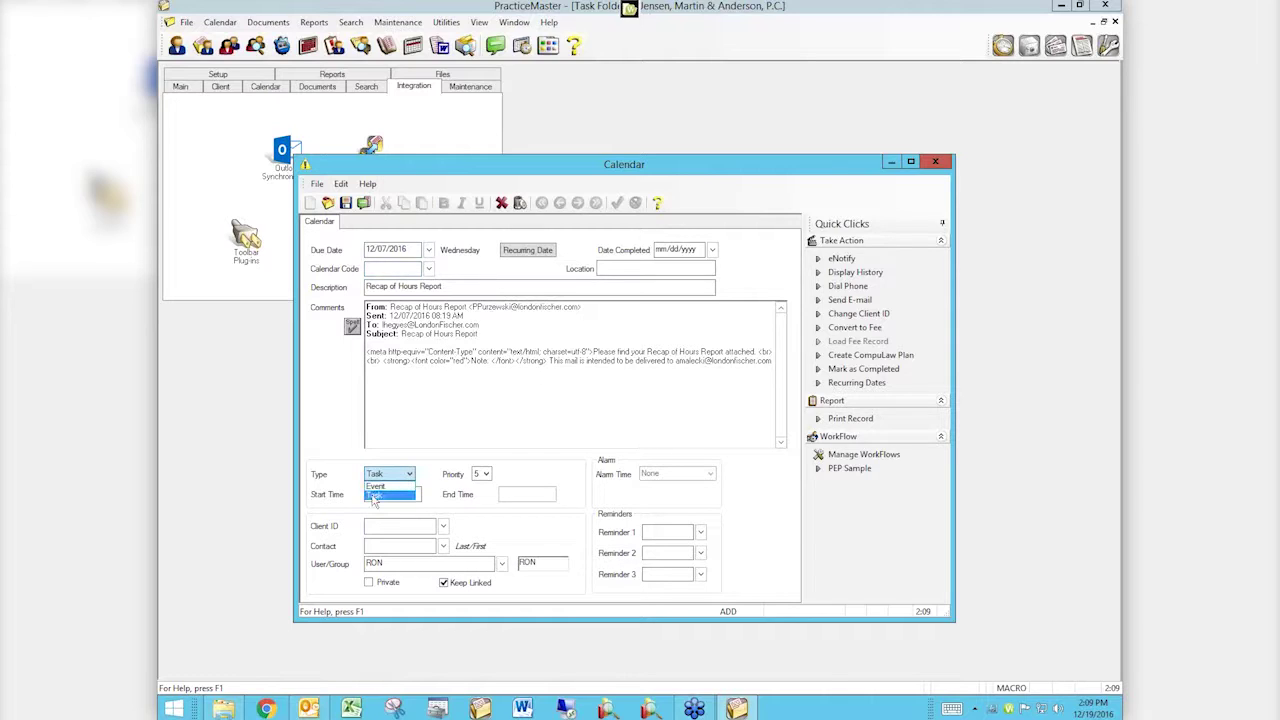
left_click(377, 486)
left_click(375, 494)
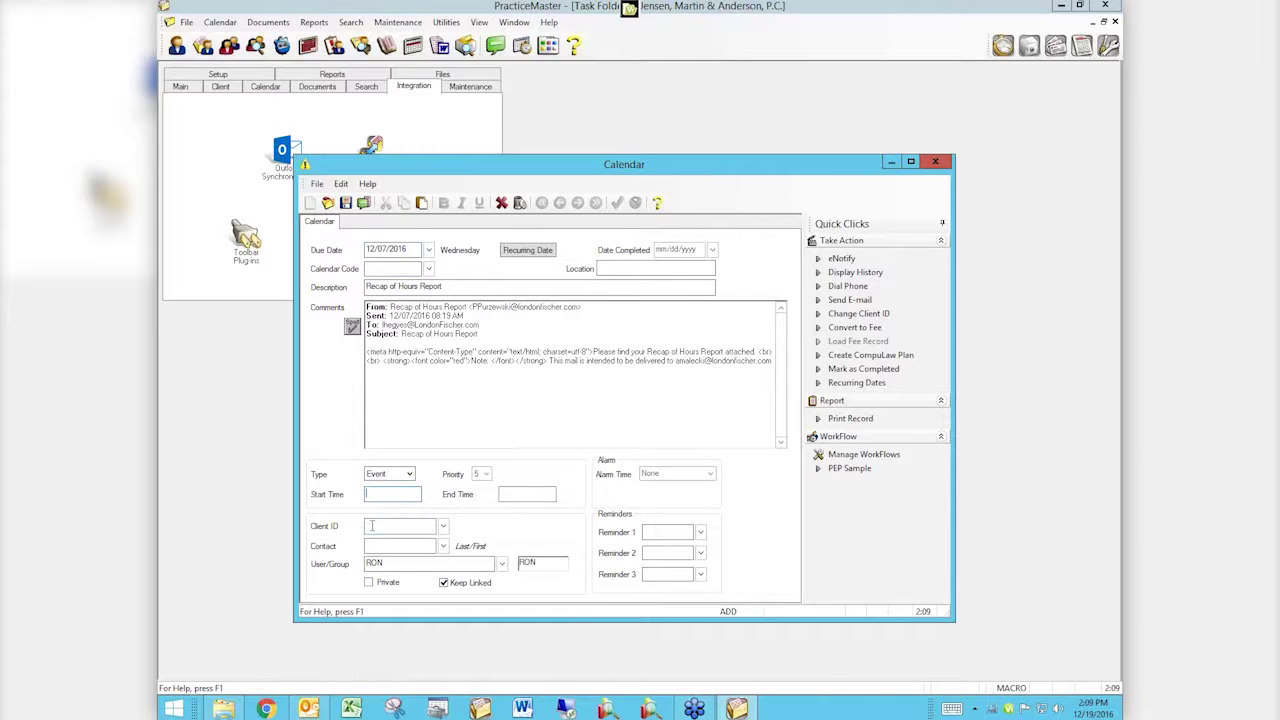
left_click(388, 527)
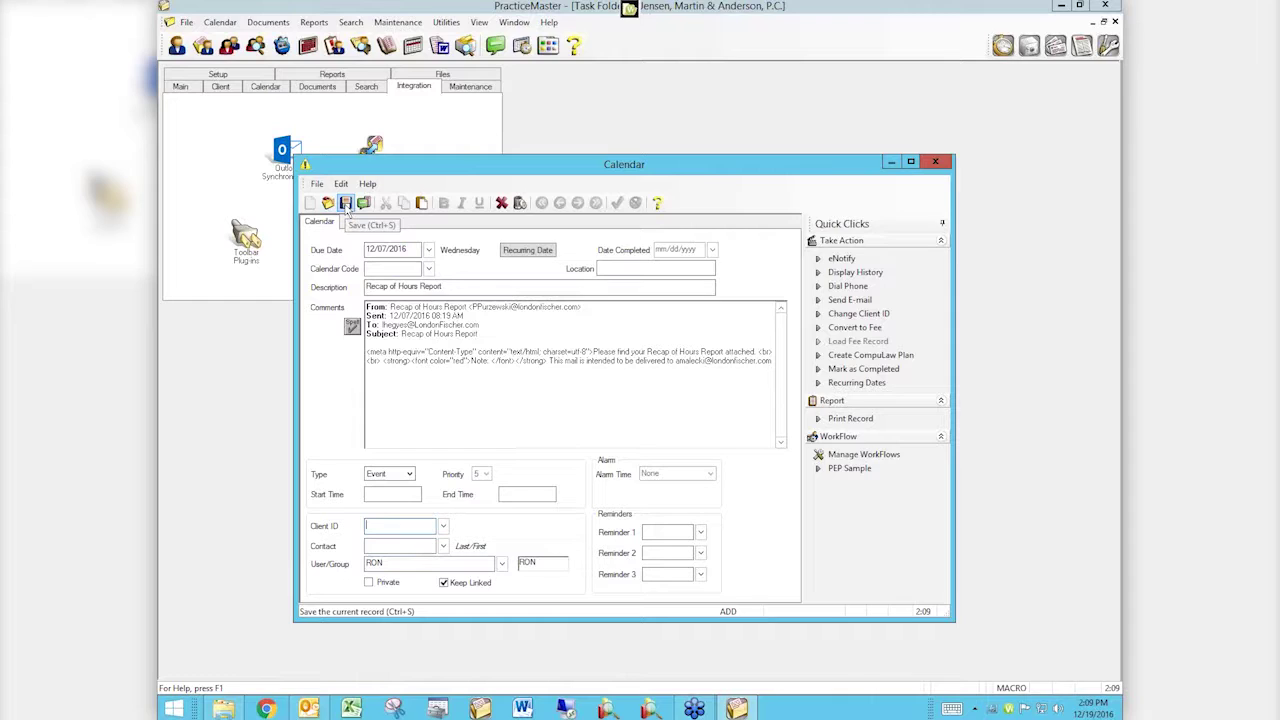
type("10")
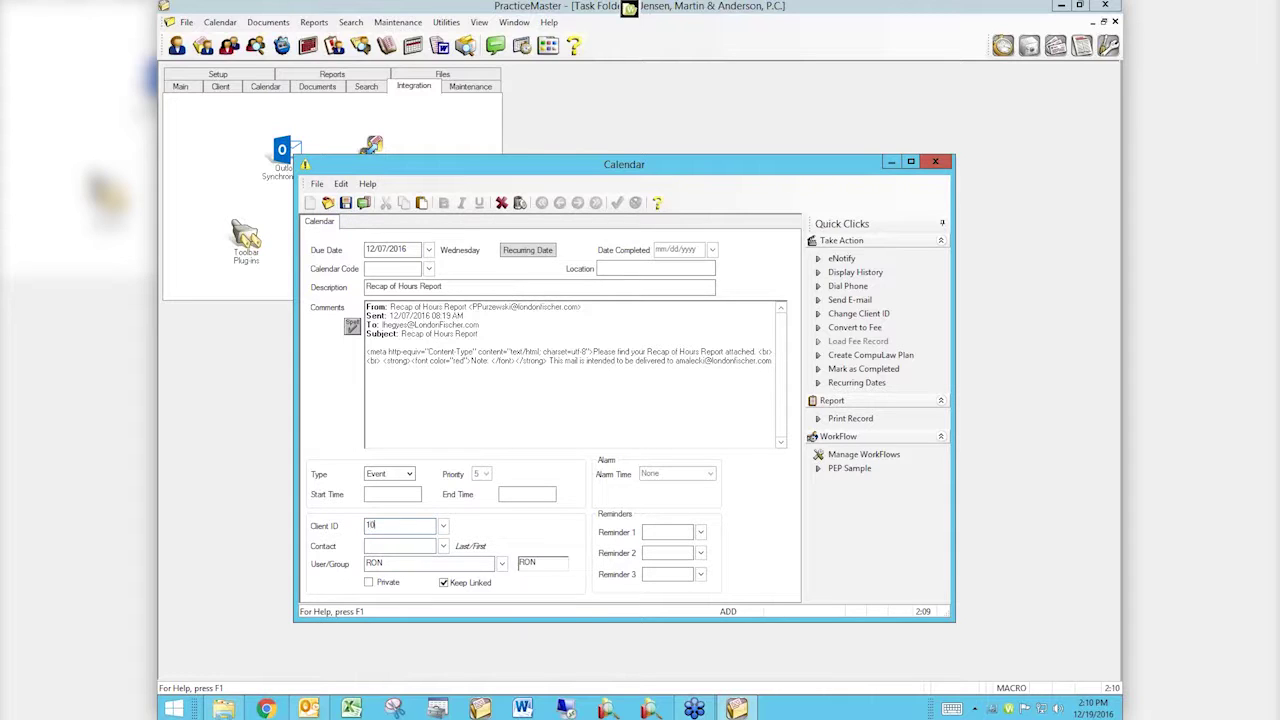
type("02.020")
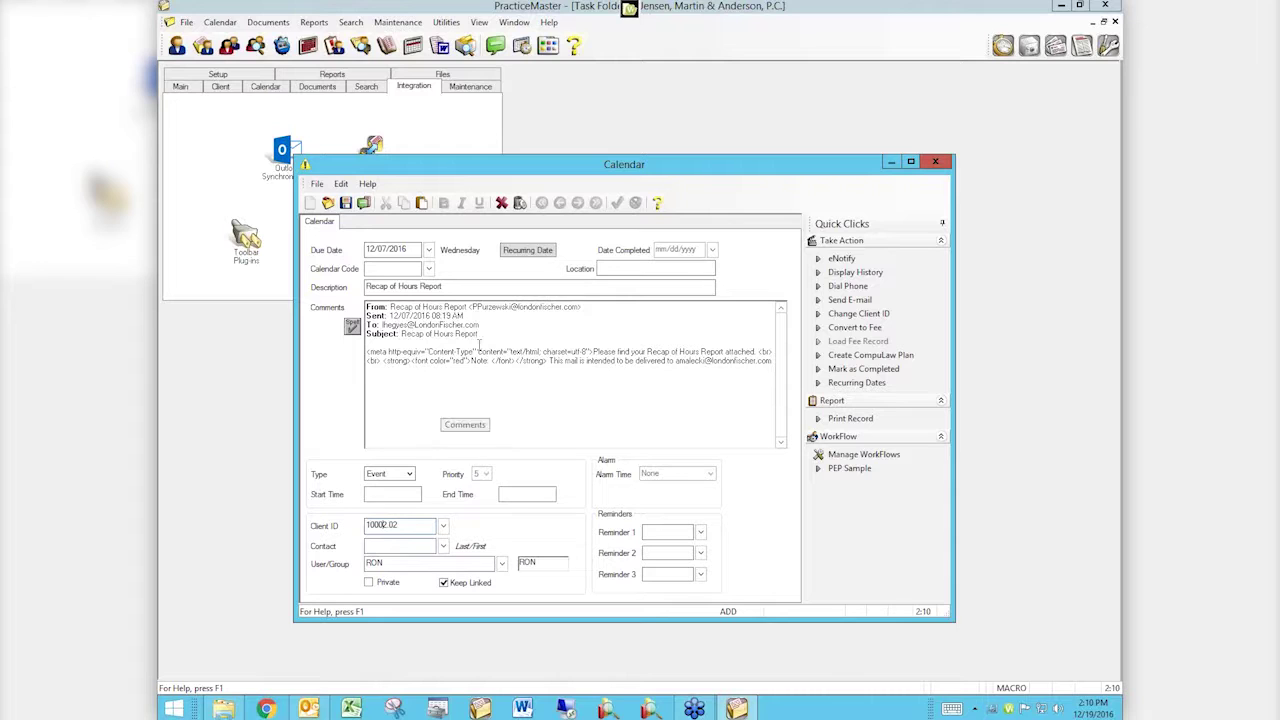
left_click(374, 266)
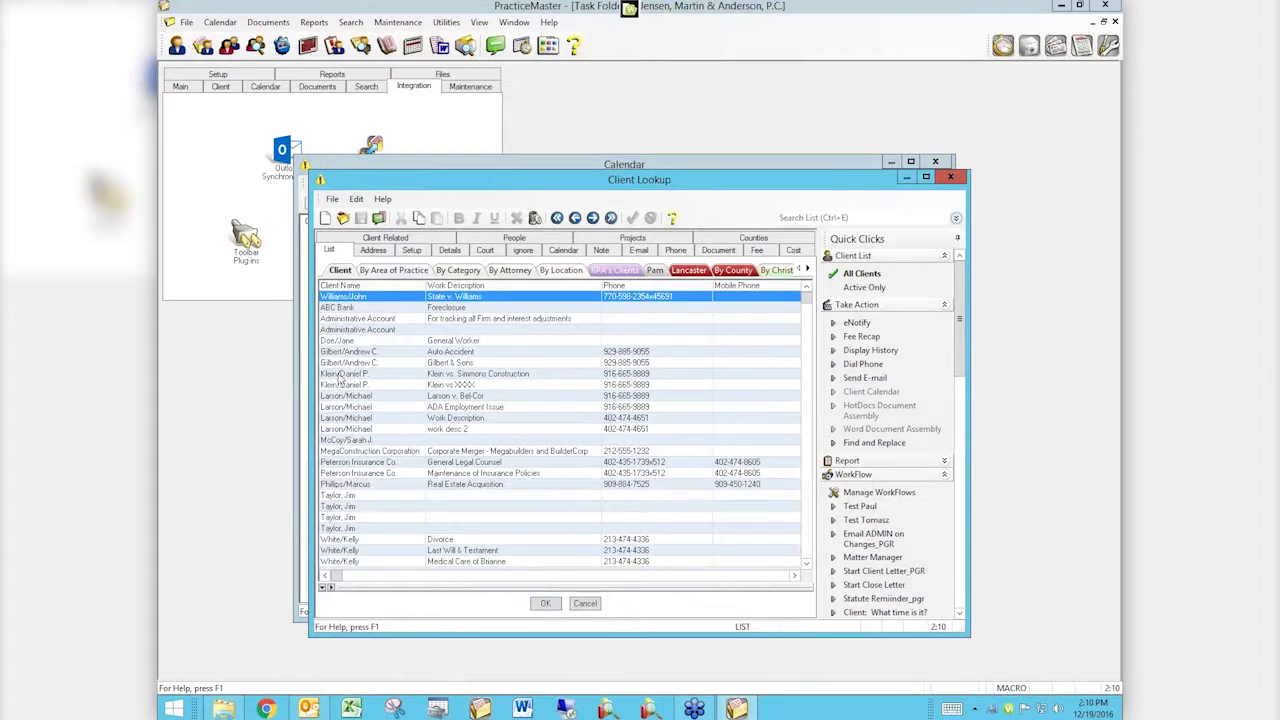
- Assign the chosen client matter, skip the spell check, and acknowledge the missing-time warning
left_click(343, 375)
double_click(343, 375)
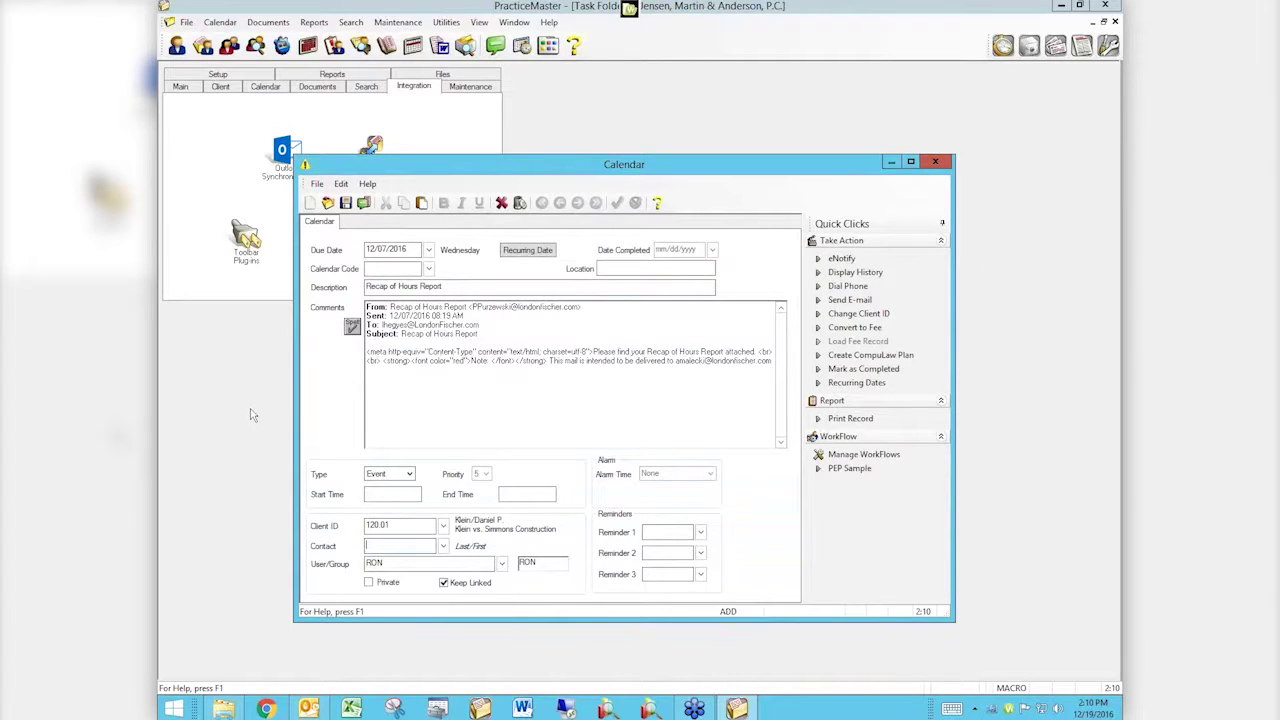
left_click(344, 203)
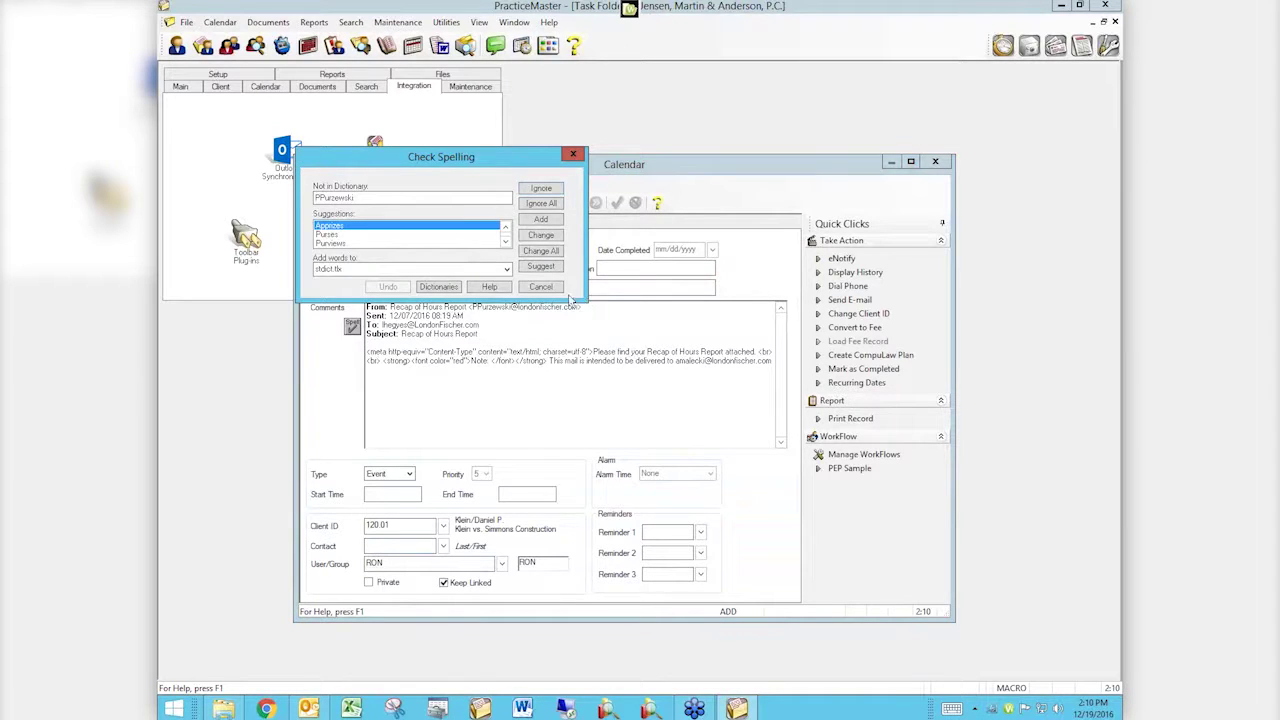
left_click(527, 290)
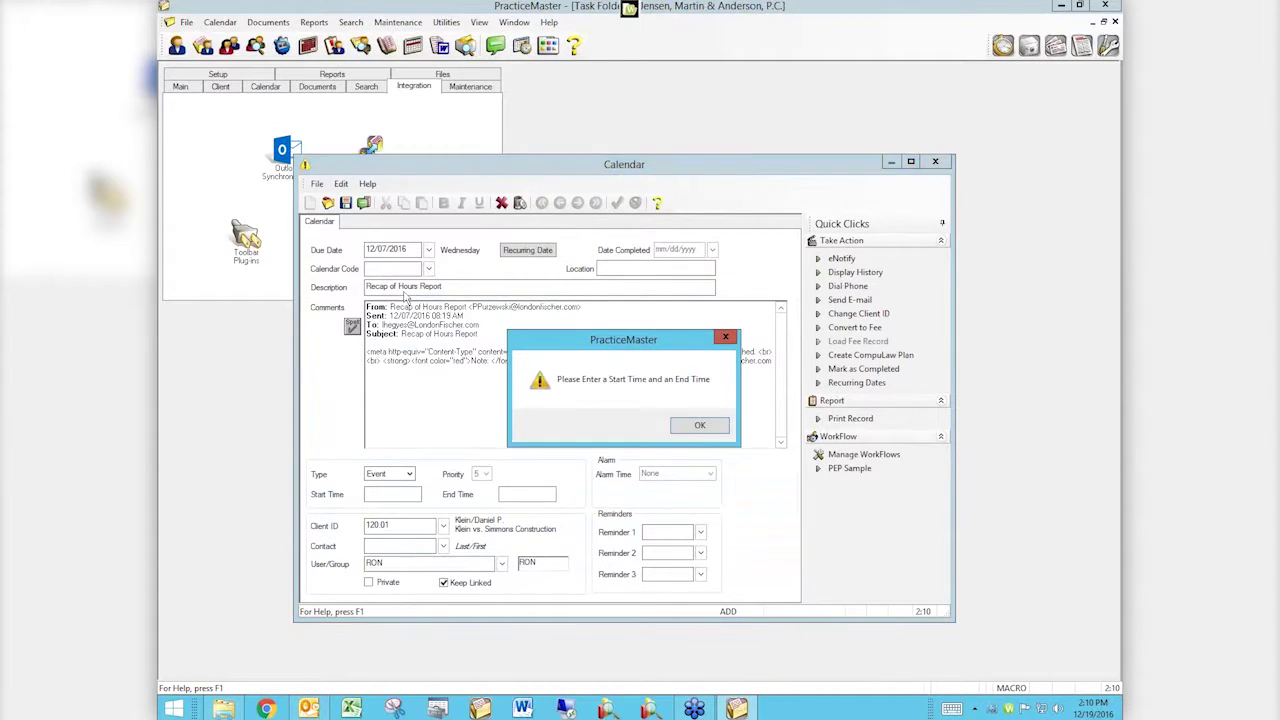
left_click(699, 425)
- Give the event a start time of 08:00 AM and end time of 05:00 PM, then save it
left_click(383, 496)
type("08:00 AM")
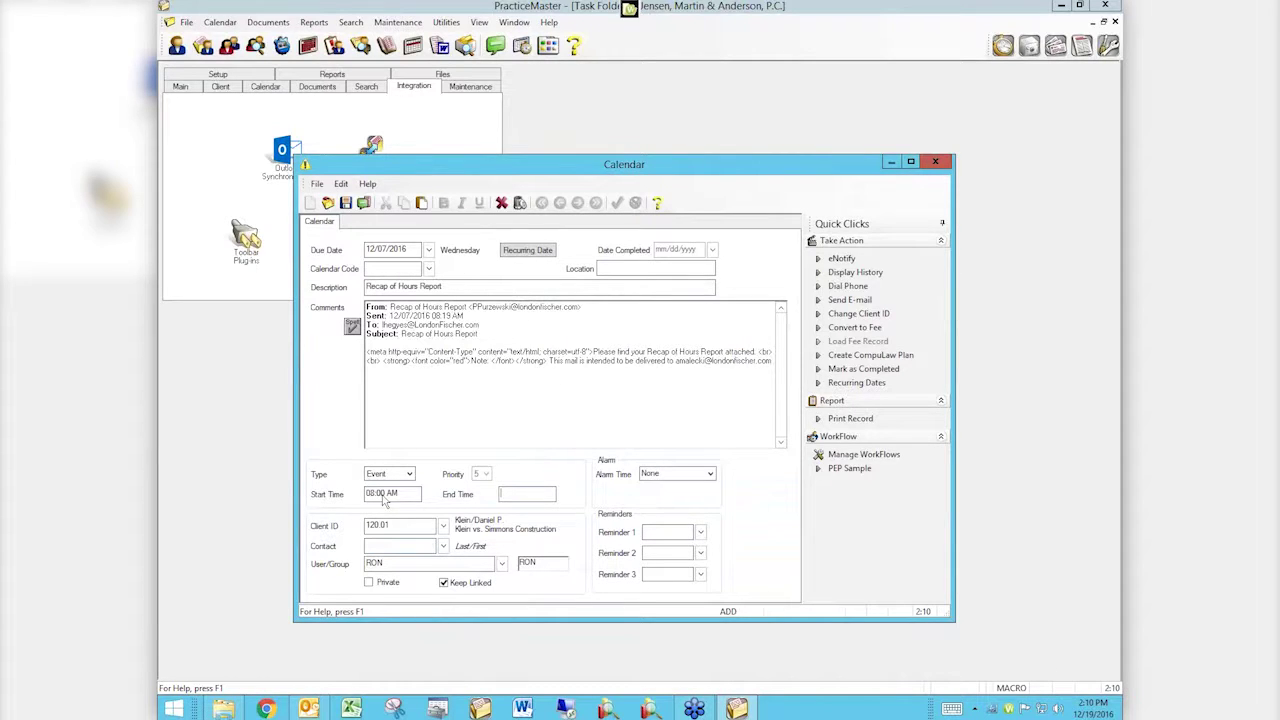
key("Tab")
type("0500")
key("Tab")
left_click(345, 203)
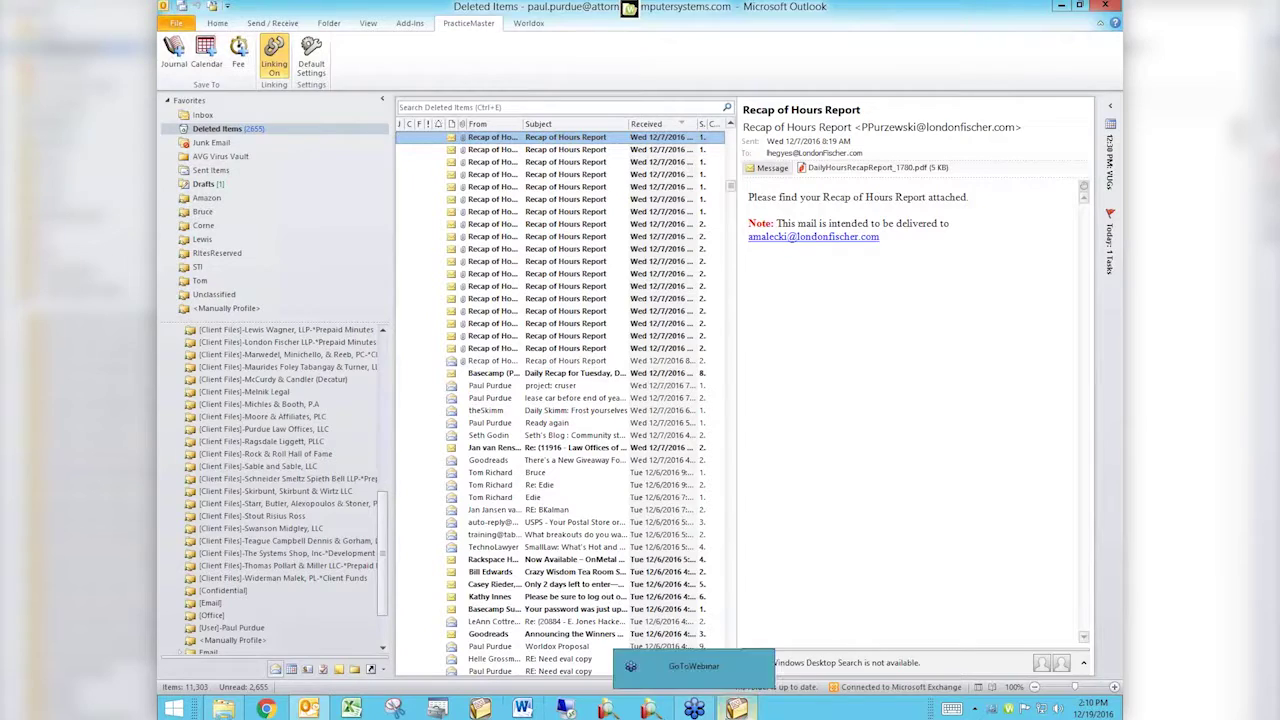
- Open the client's calendar in PracticeMaster and select the 12/07/2016 Recap of Hours Report event
left_click(737, 708)
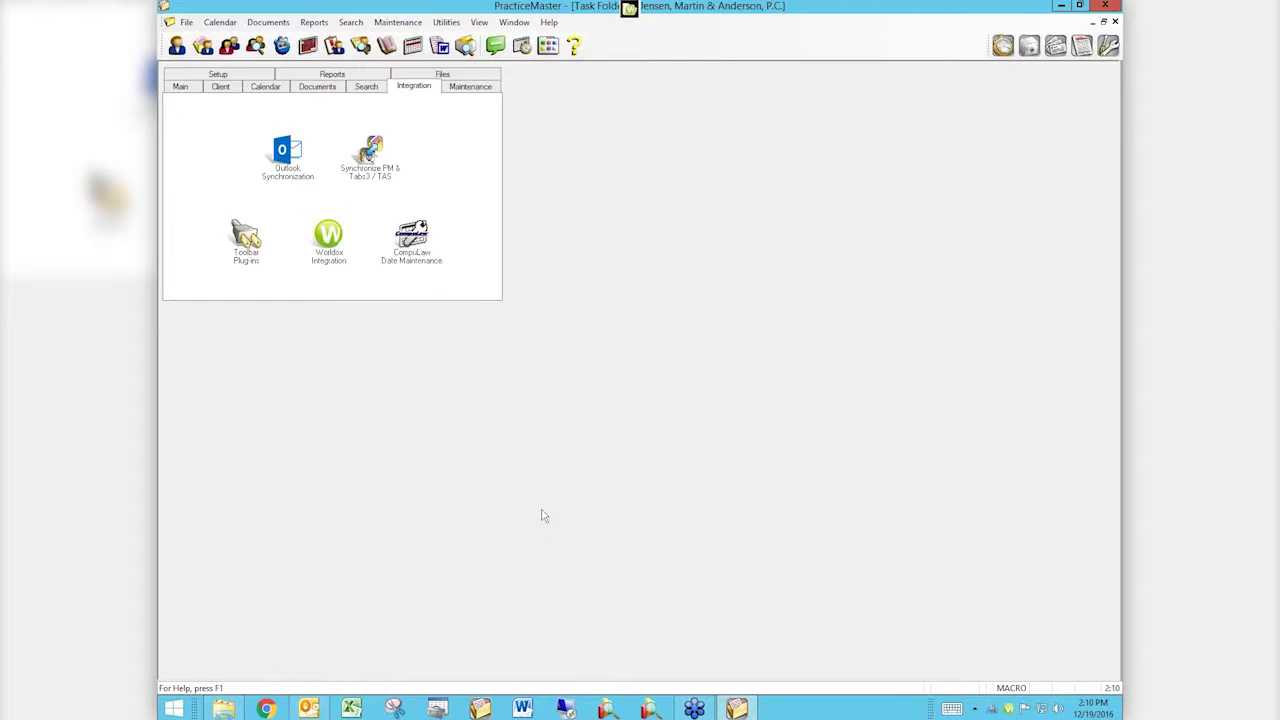
left_click(181, 88)
left_click(207, 127)
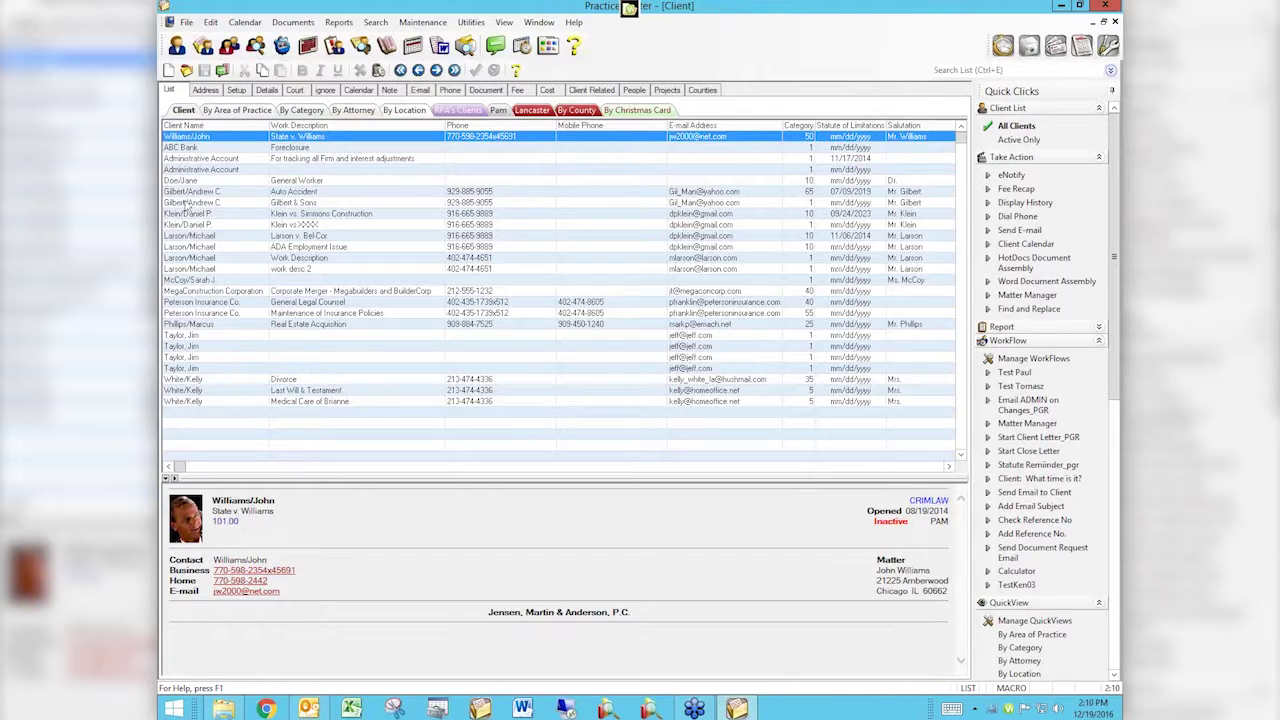
left_click(190, 213)
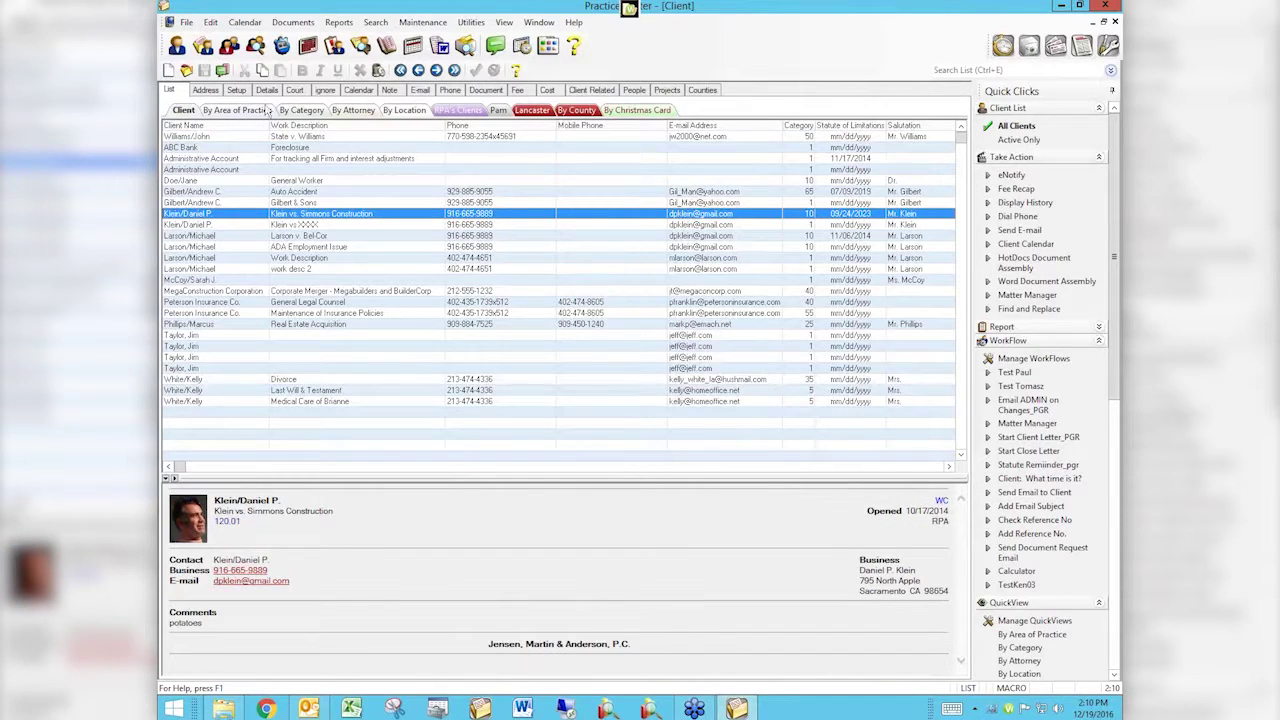
left_click(358, 90)
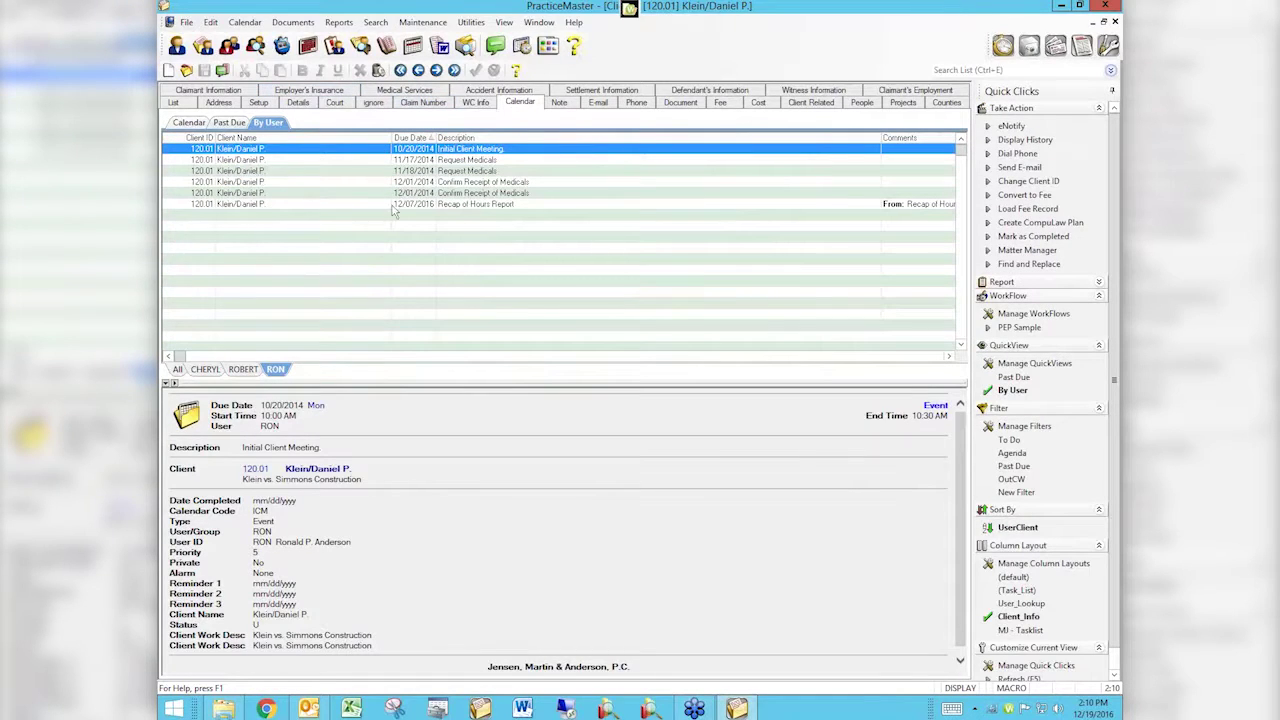
left_click(456, 206)
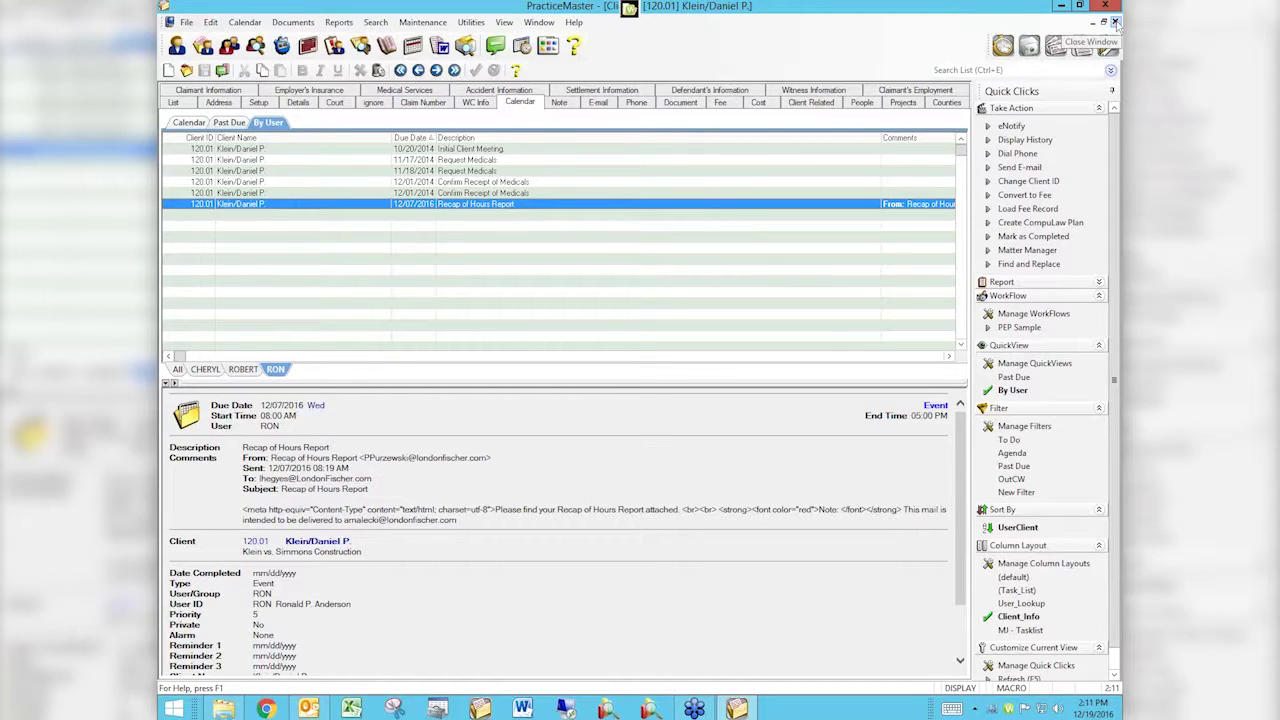
- Close the client calendar window and go back to Outlook's Deleted Items
left_click(1116, 22)
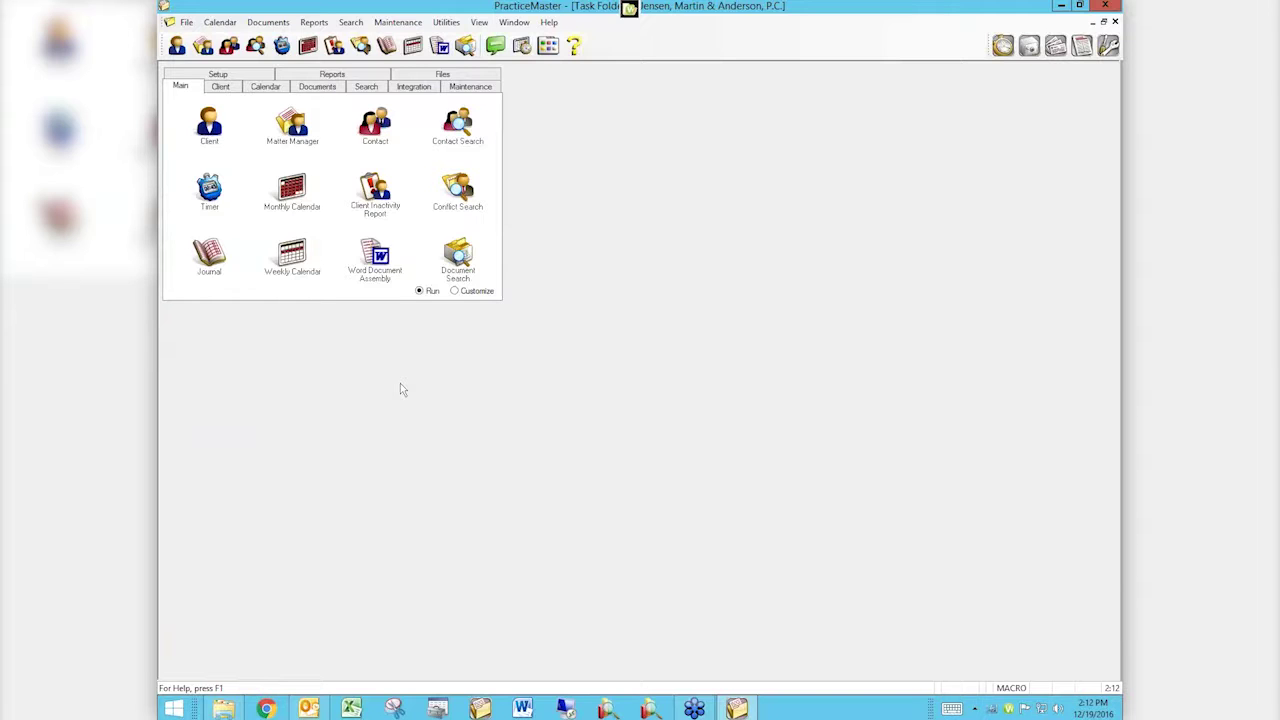
left_click(310, 708)
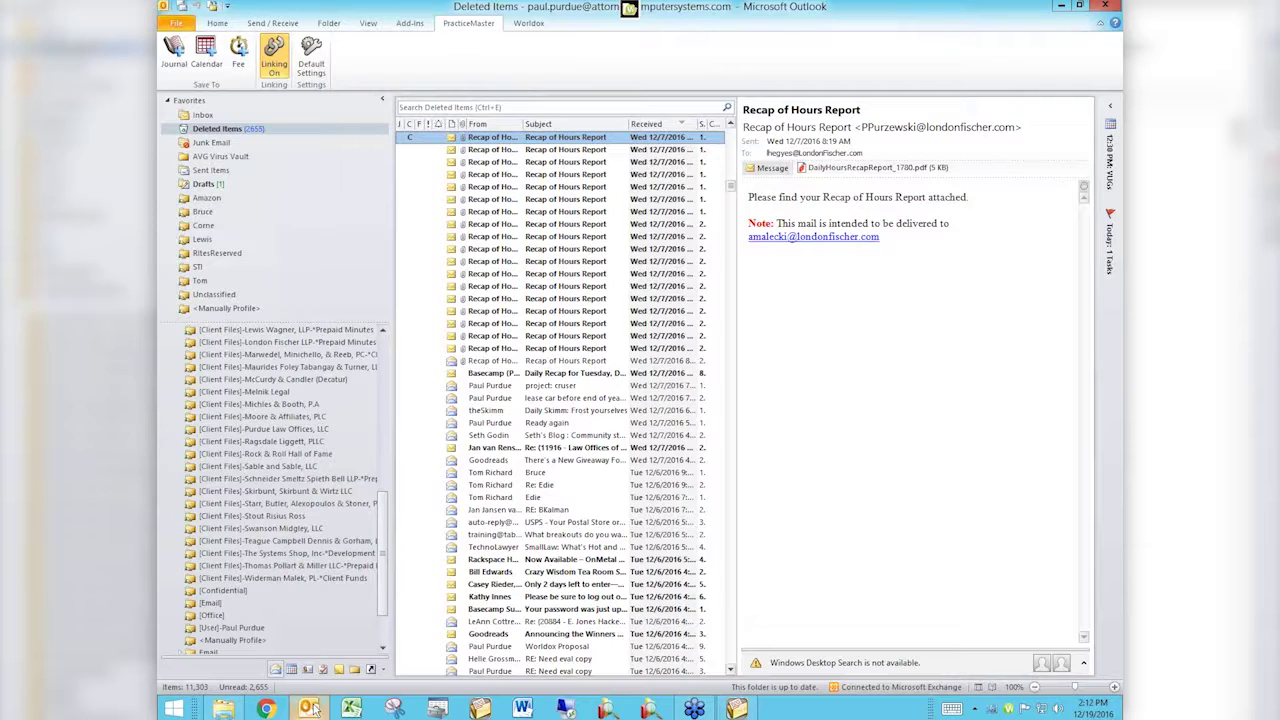
left_click(435, 161)
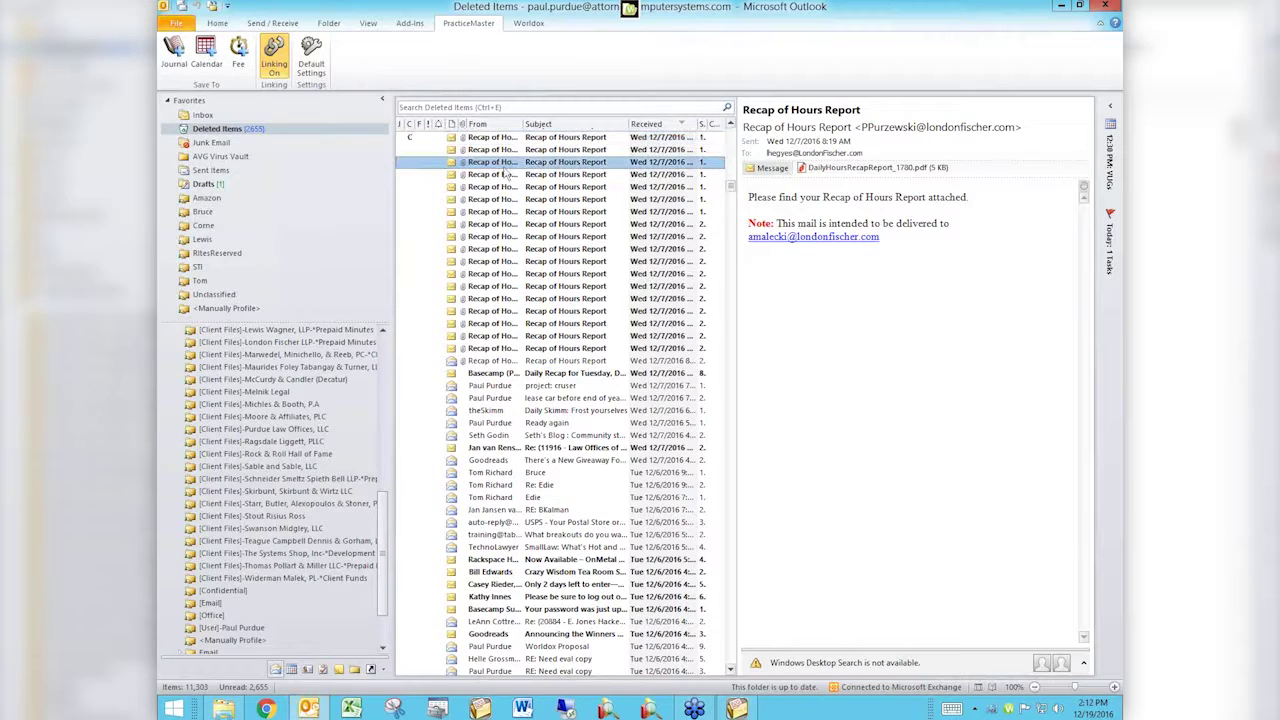
left_click(421, 139)
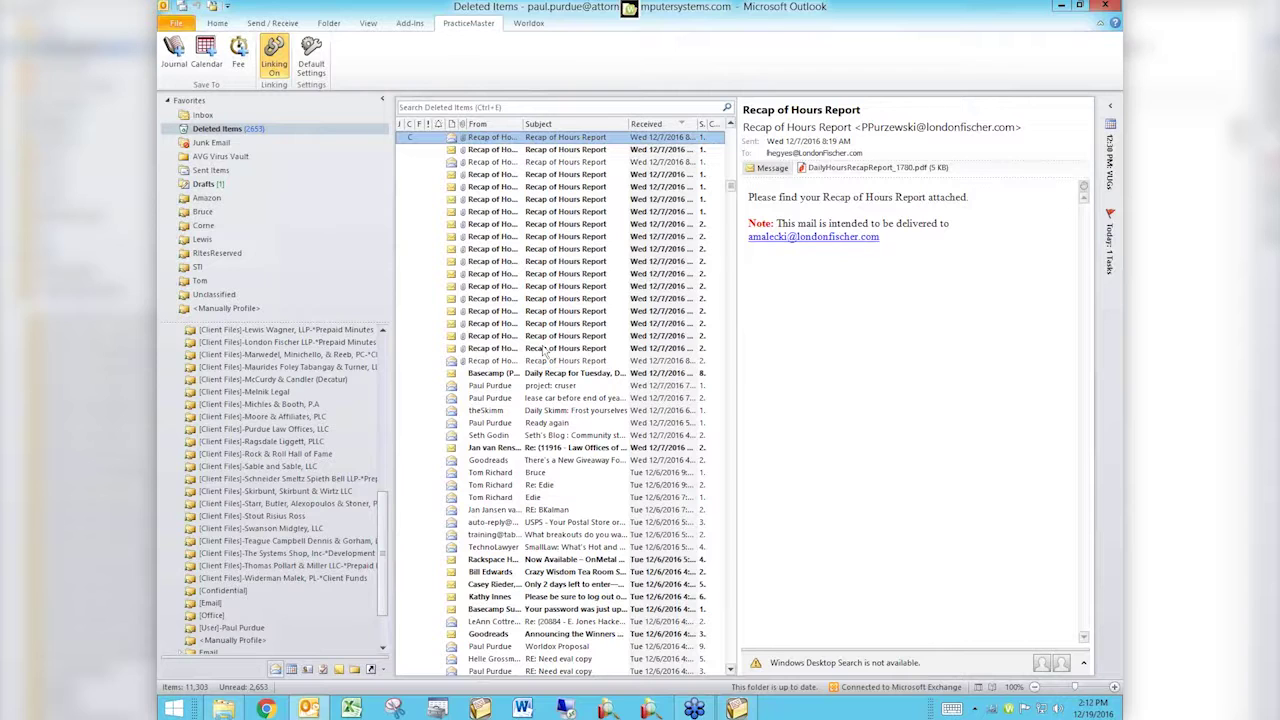
- Open the 'project: cruser' email in the Deleted Items message list
left_click(523, 387)
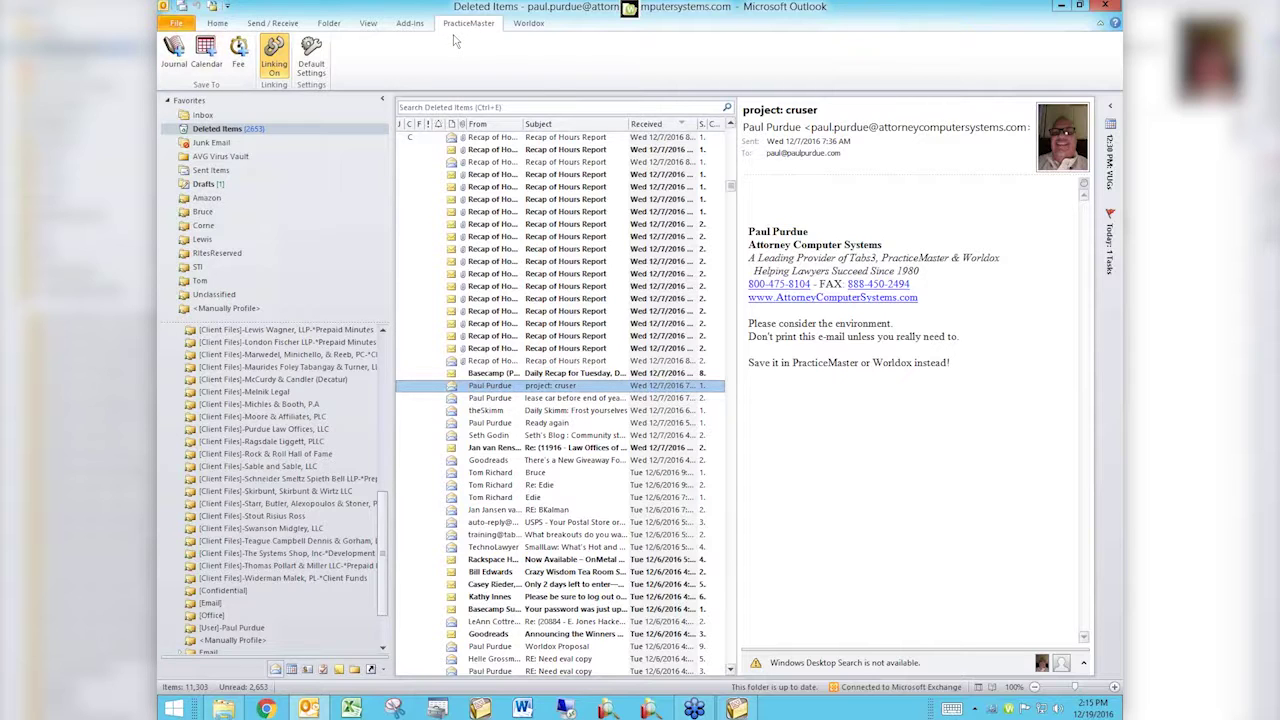
- Create a PracticeMaster journal record from the 'project: cruser' email and bring up Client Lookup
left_click(173, 52)
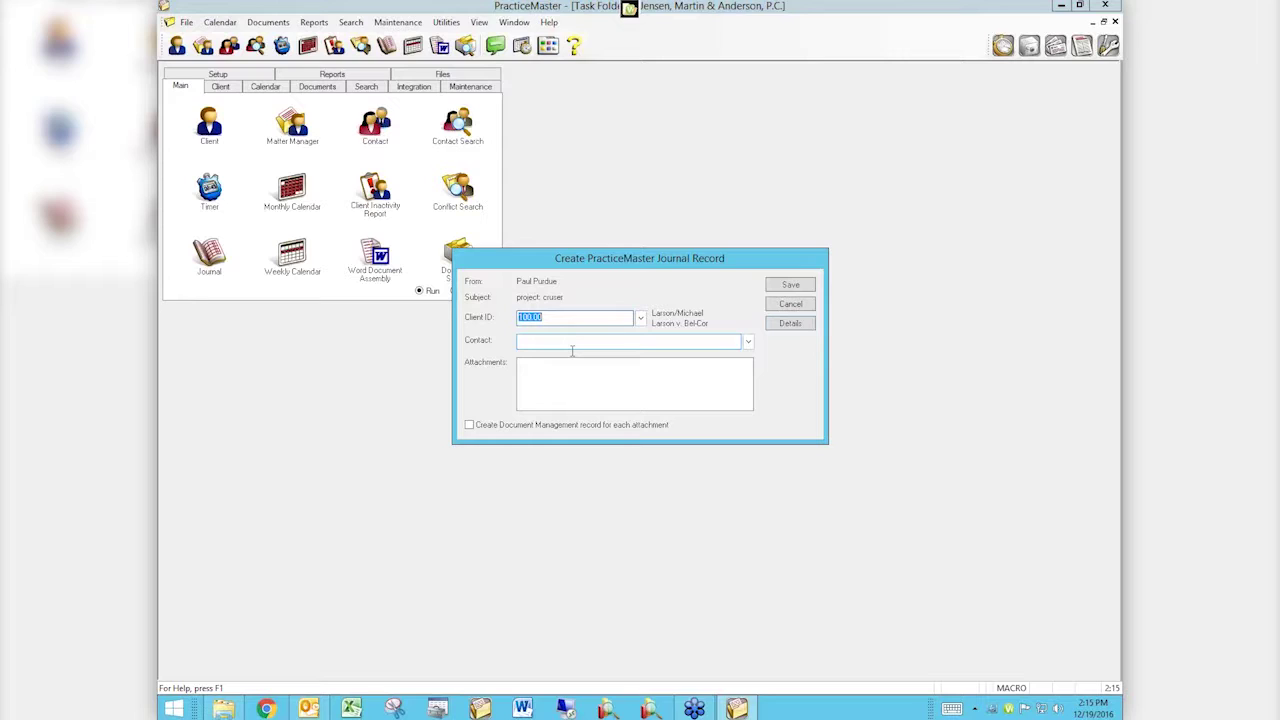
left_click(641, 318)
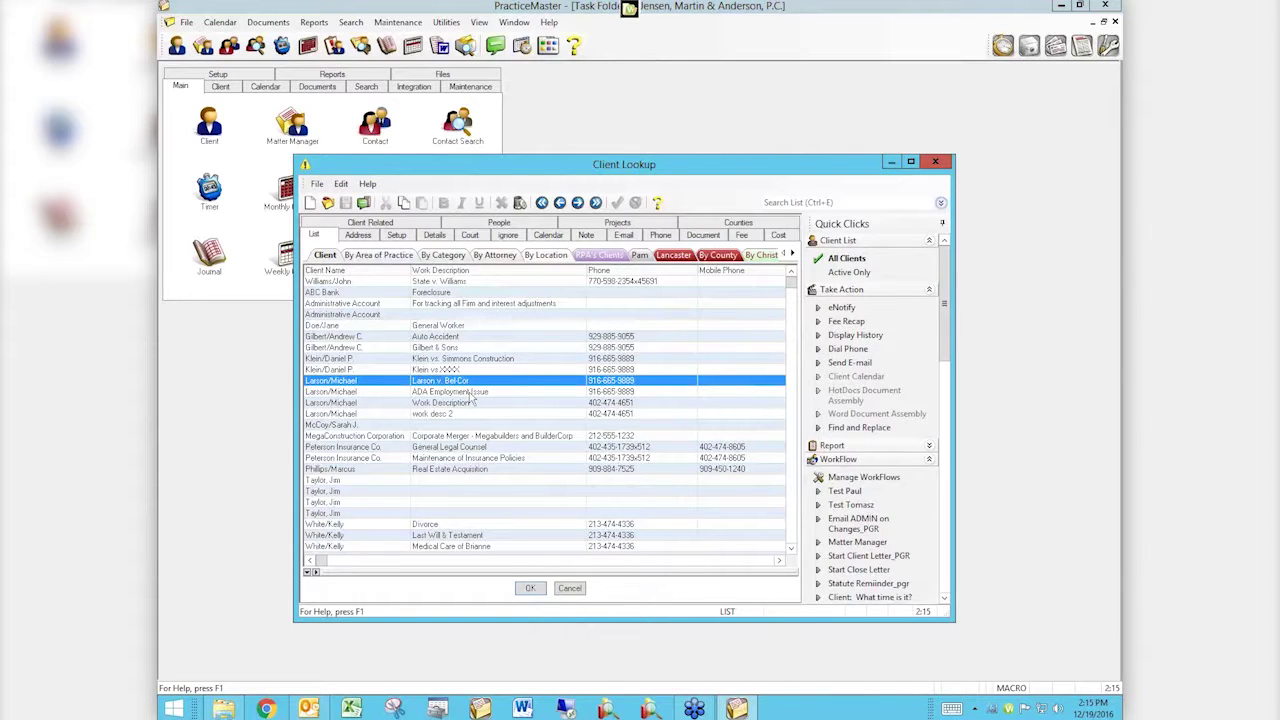
- Pick the journal record's client from the lookup and open the full journal record
left_click(932, 161)
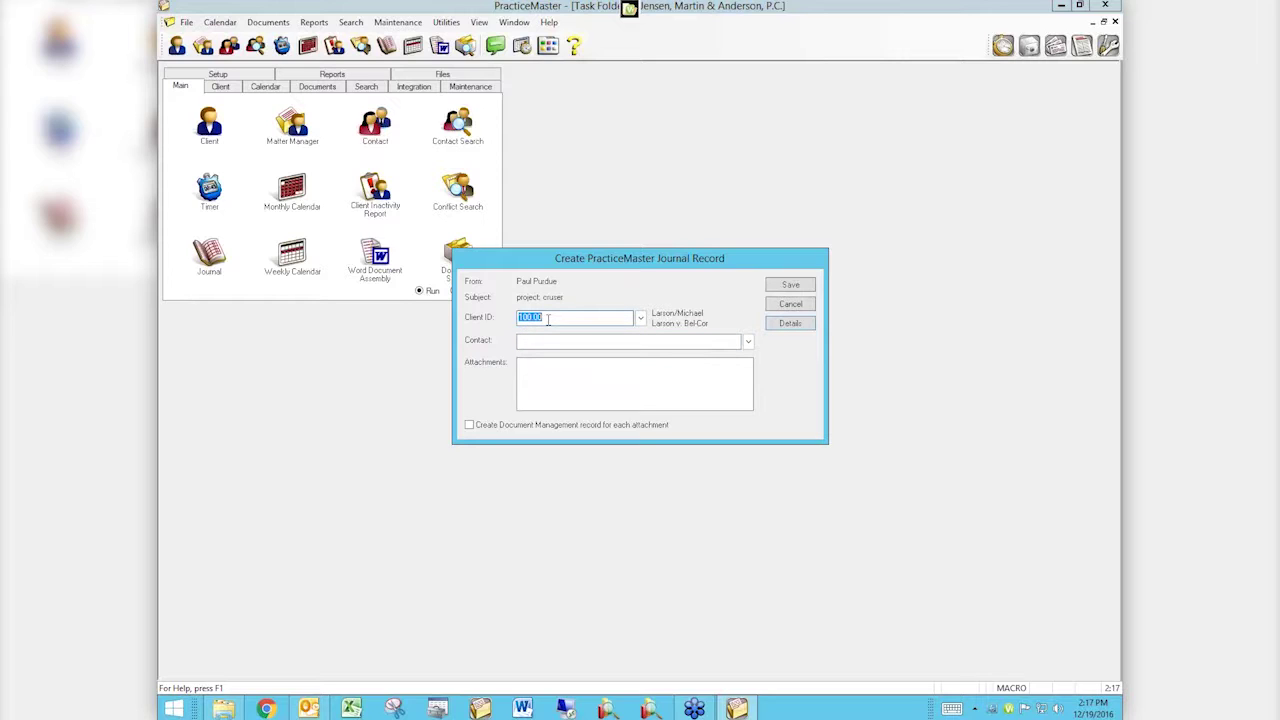
left_click(790, 322)
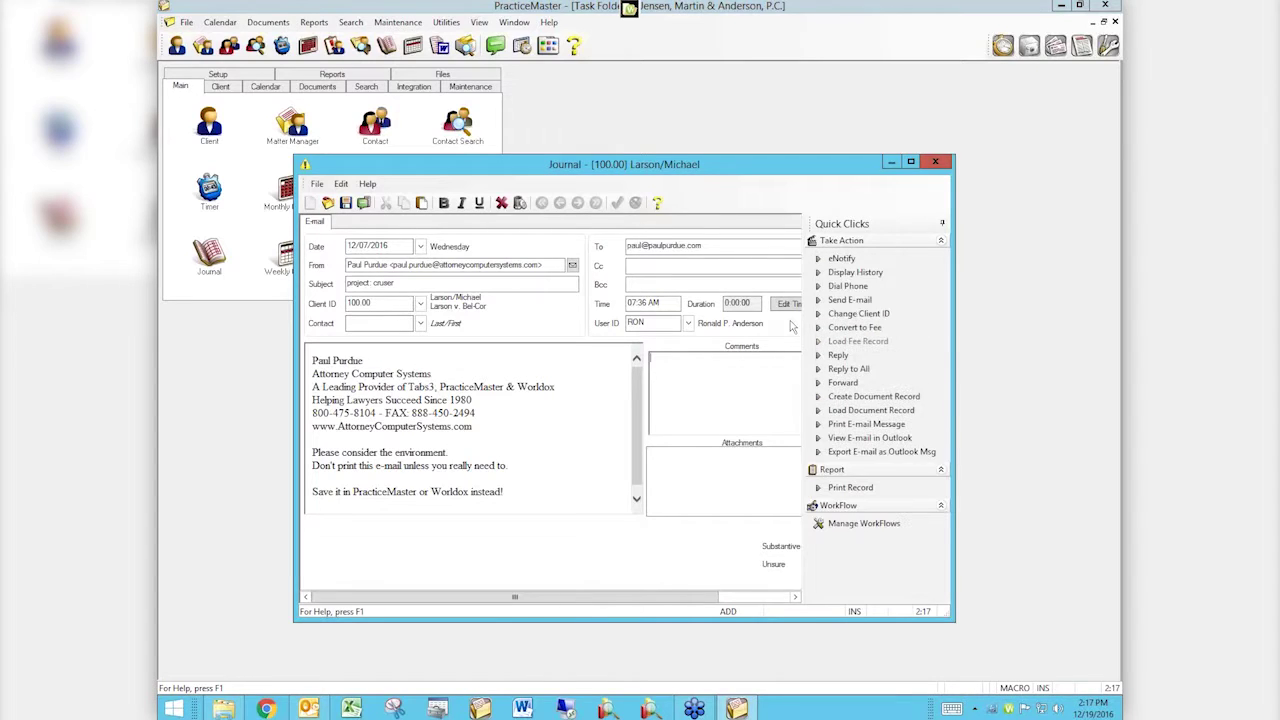
- Maximize the client 100.00 Journal window showing the 'project: cruser' e-mail record
left_click(910, 162)
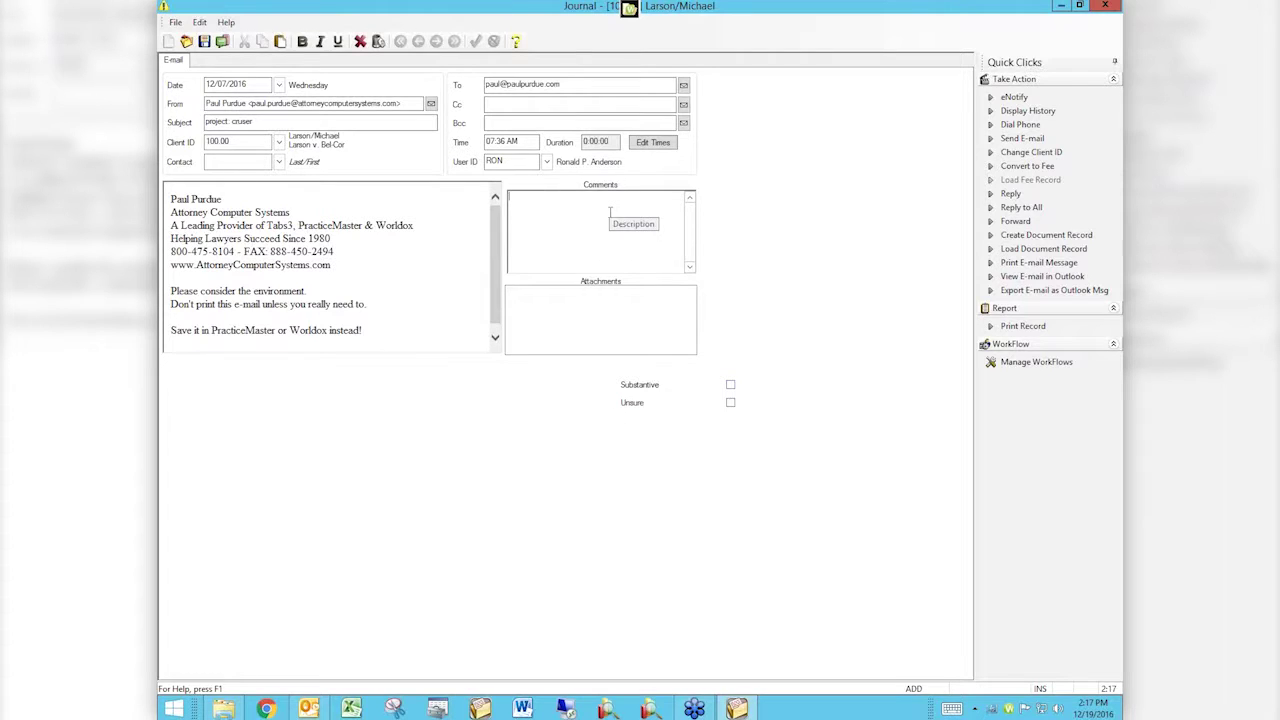
- Save the 'project: cruser' journal record for client 100.00
left_click(204, 44)
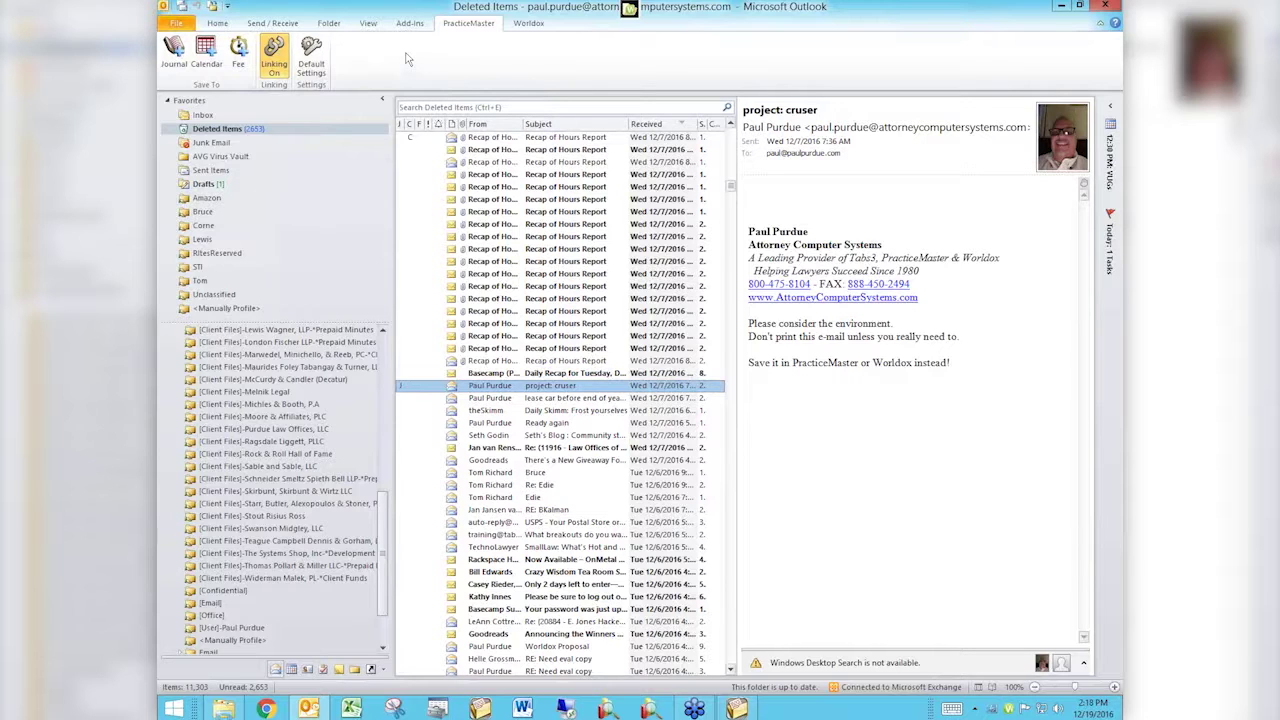
left_click(223, 27)
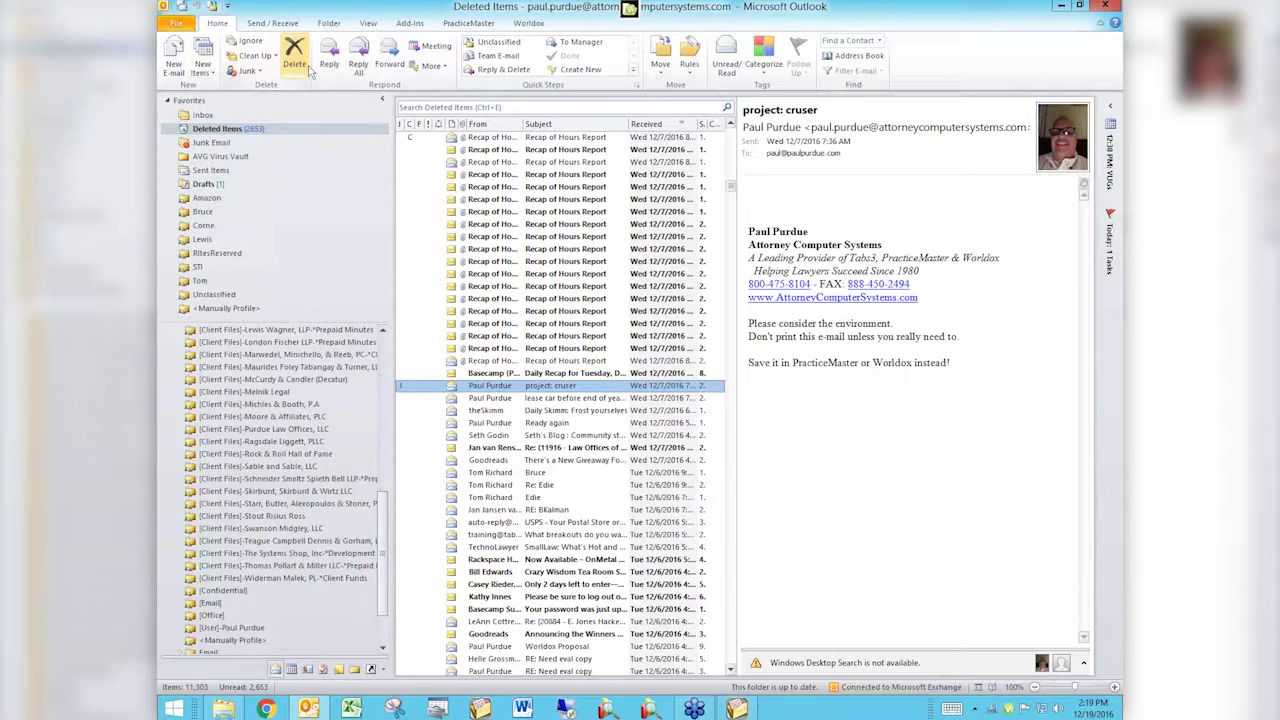
left_click(466, 23)
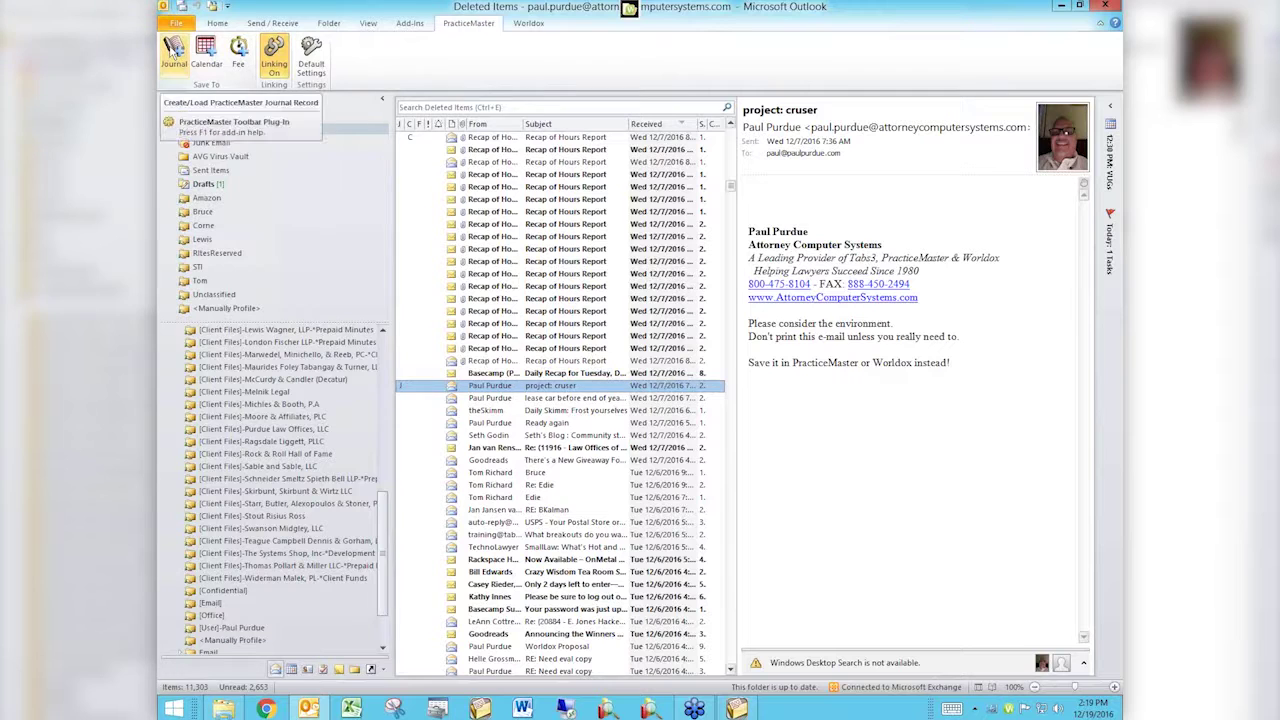
- Add PracticeMaster's Journal and Calendar commands to Outlook's Quick Access Toolbar, then return to Home
right_click(174, 50)
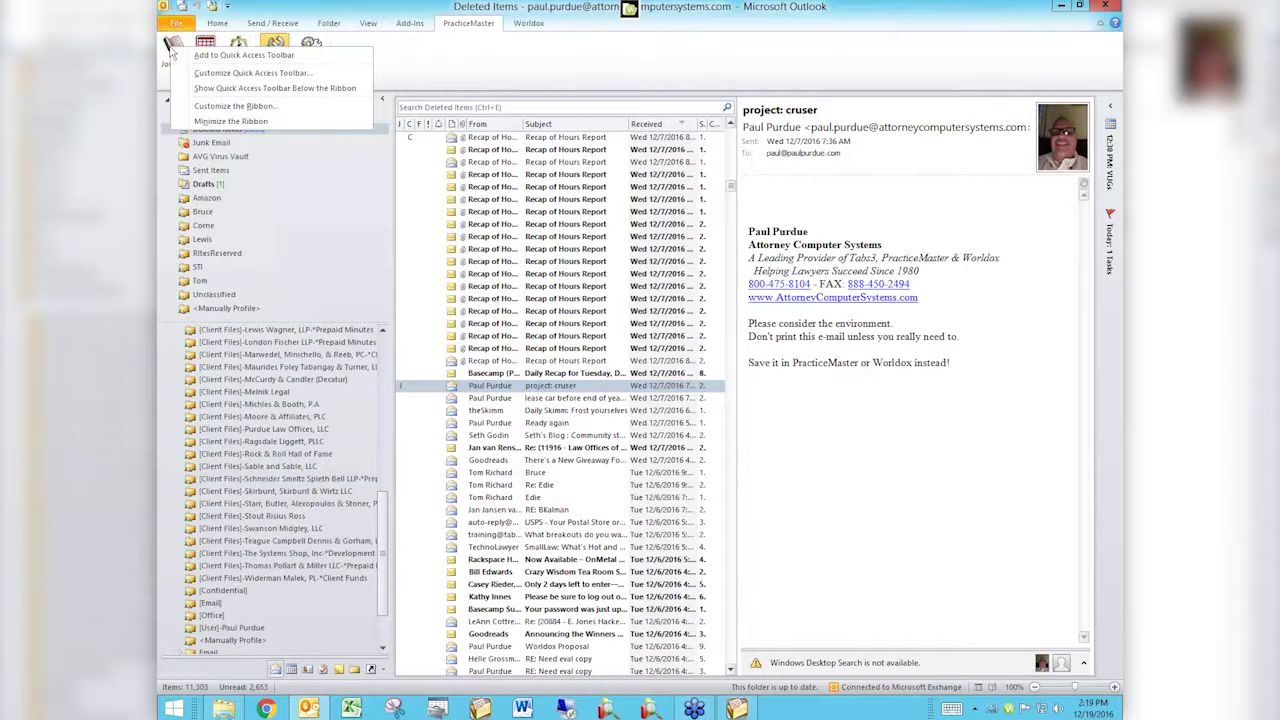
left_click(226, 56)
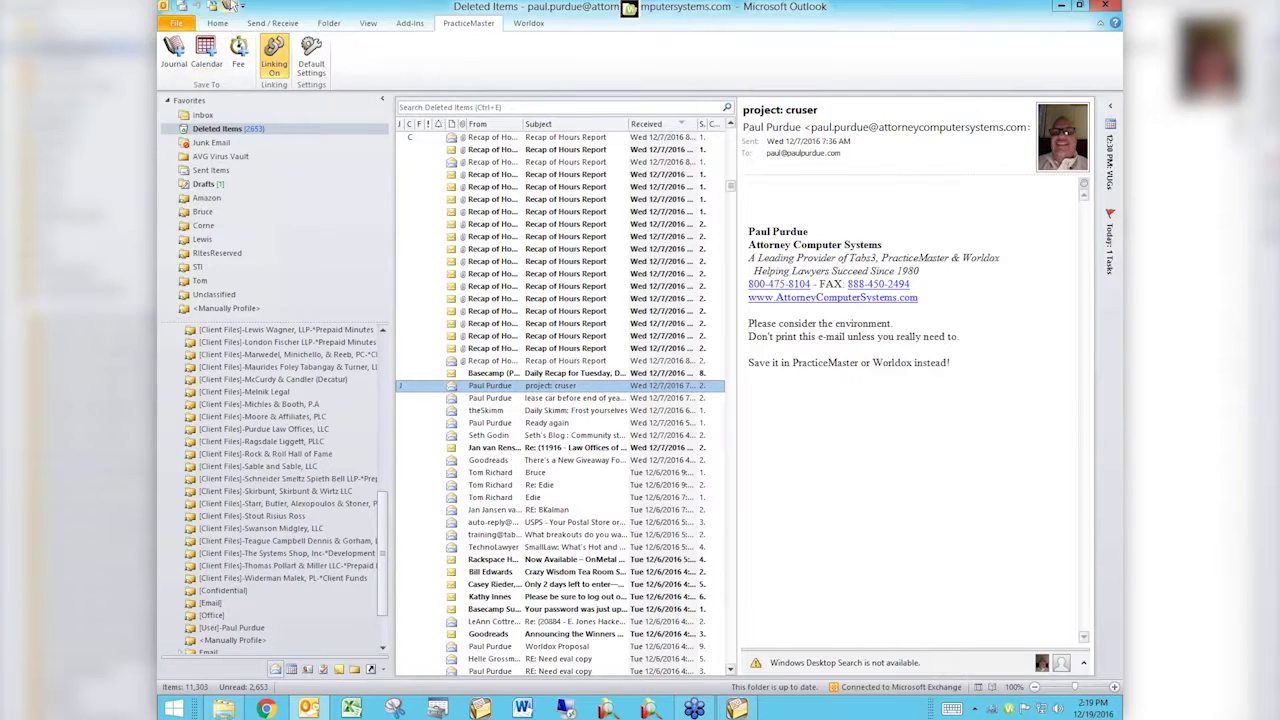
right_click(209, 45)
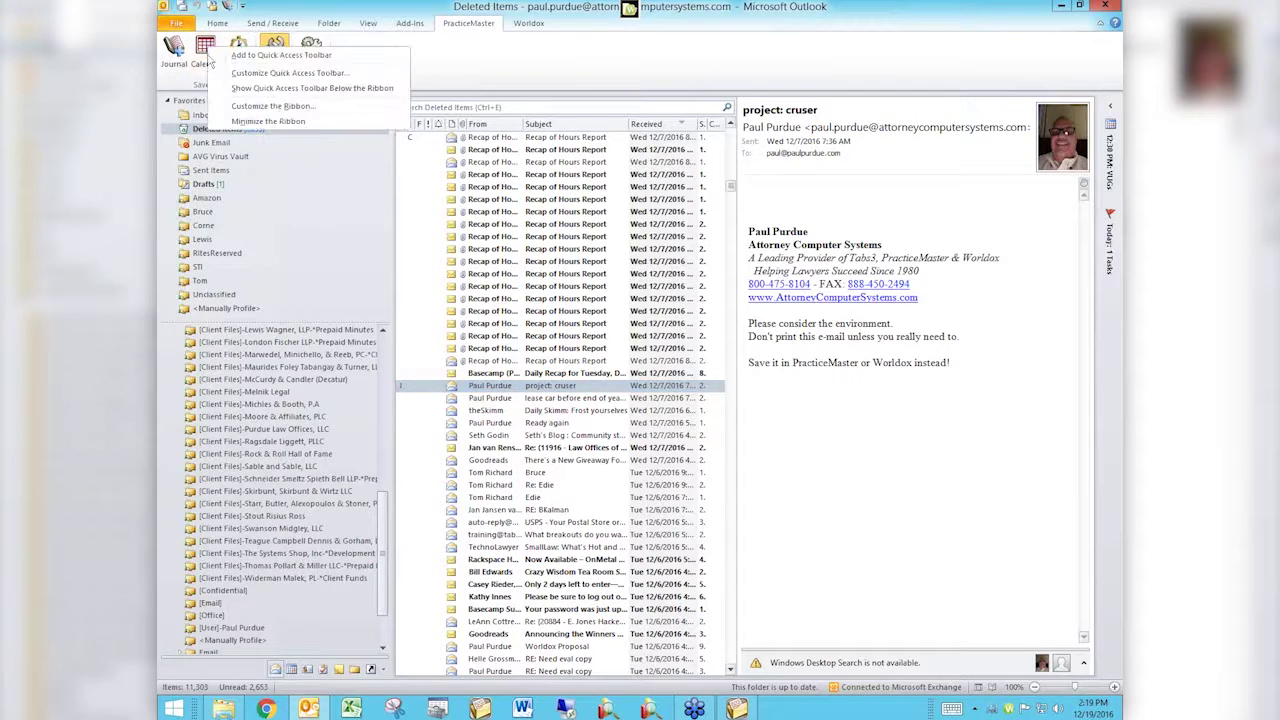
left_click(240, 58)
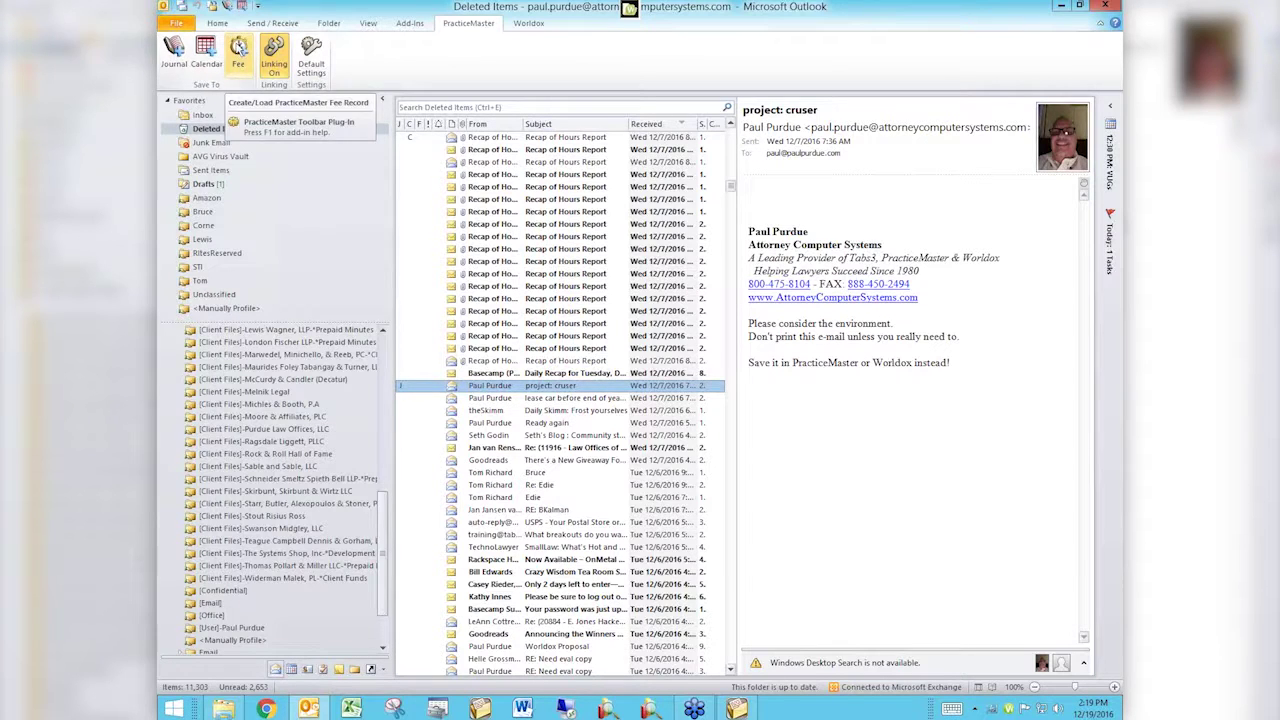
left_click(215, 23)
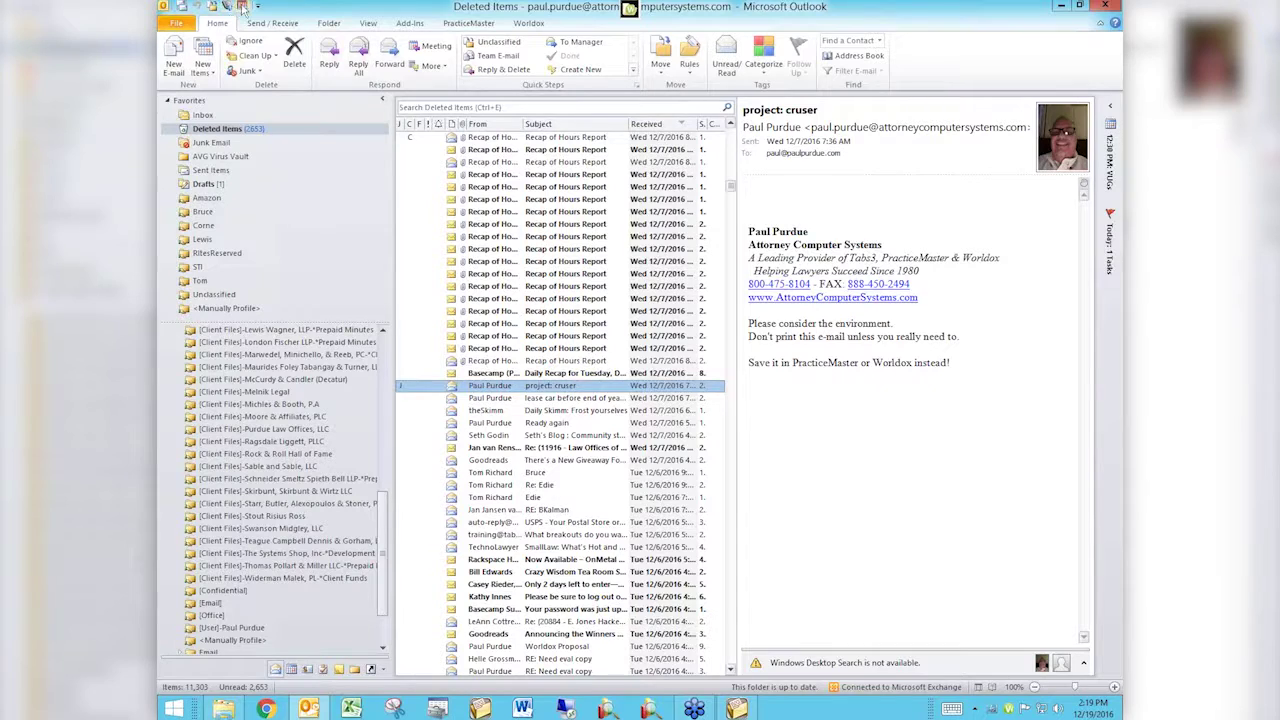
right_click(242, 8)
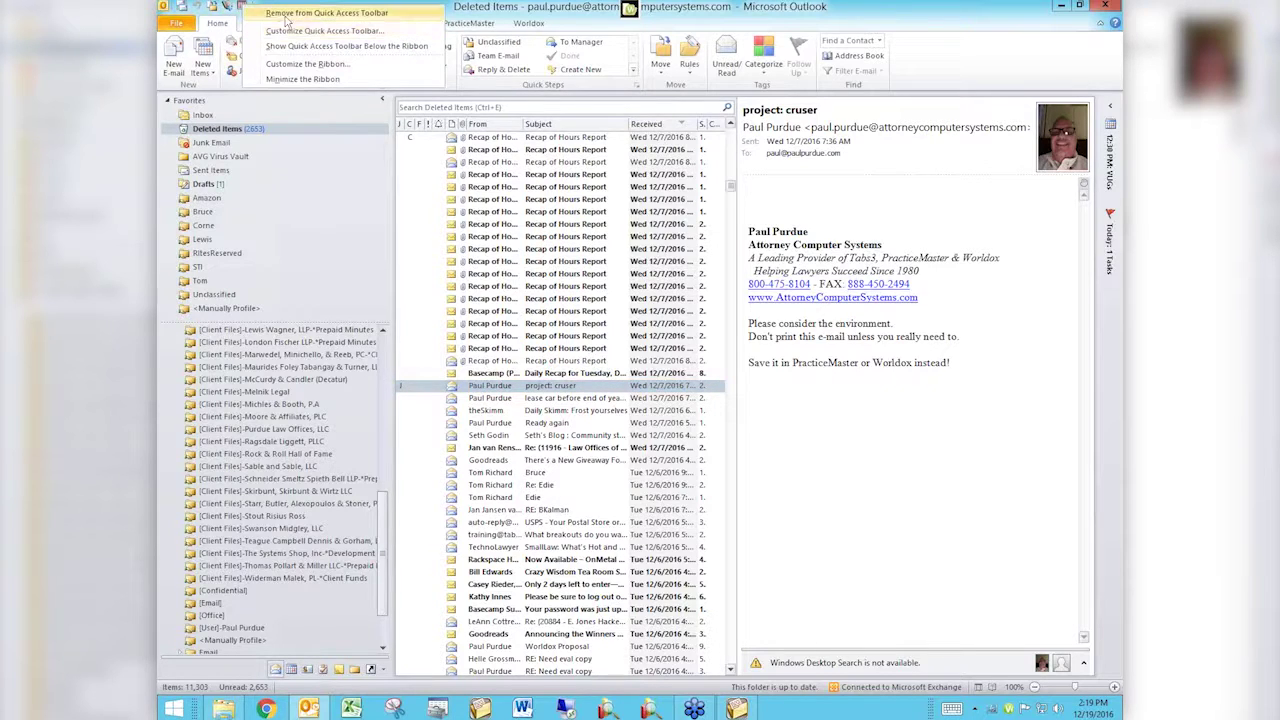
key("Escape")
right_click(228, 6)
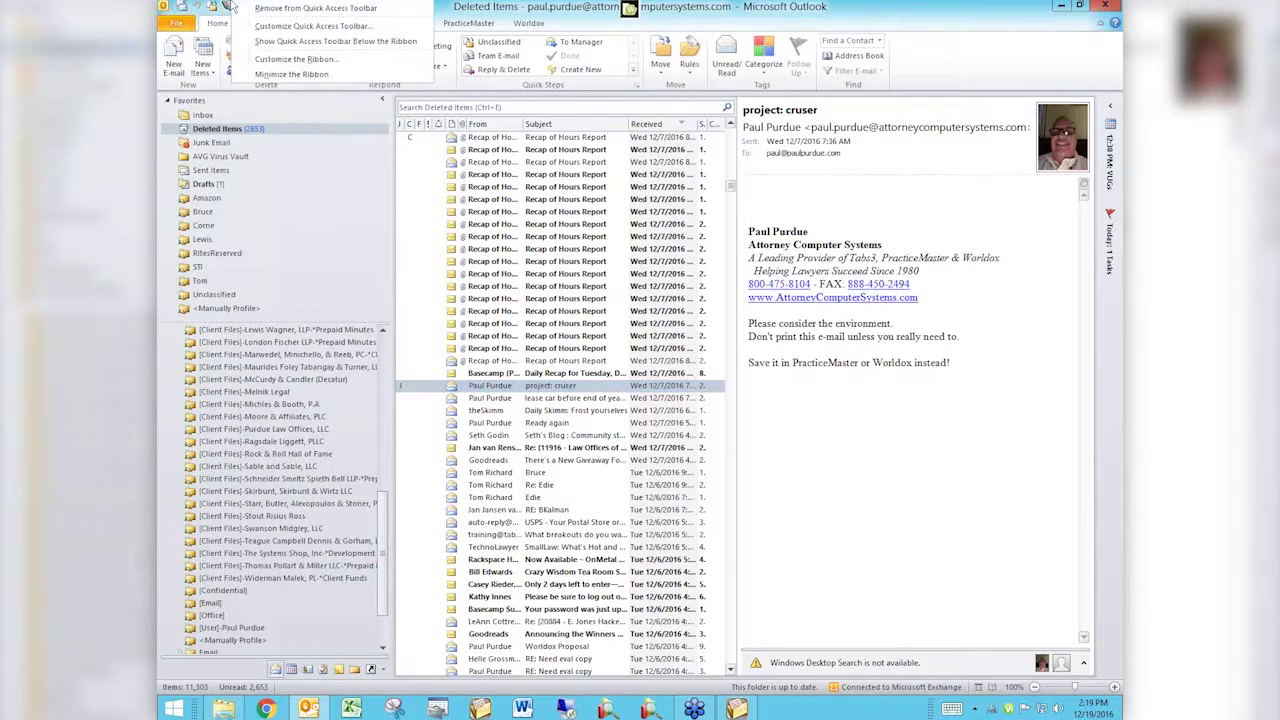
key("Escape")
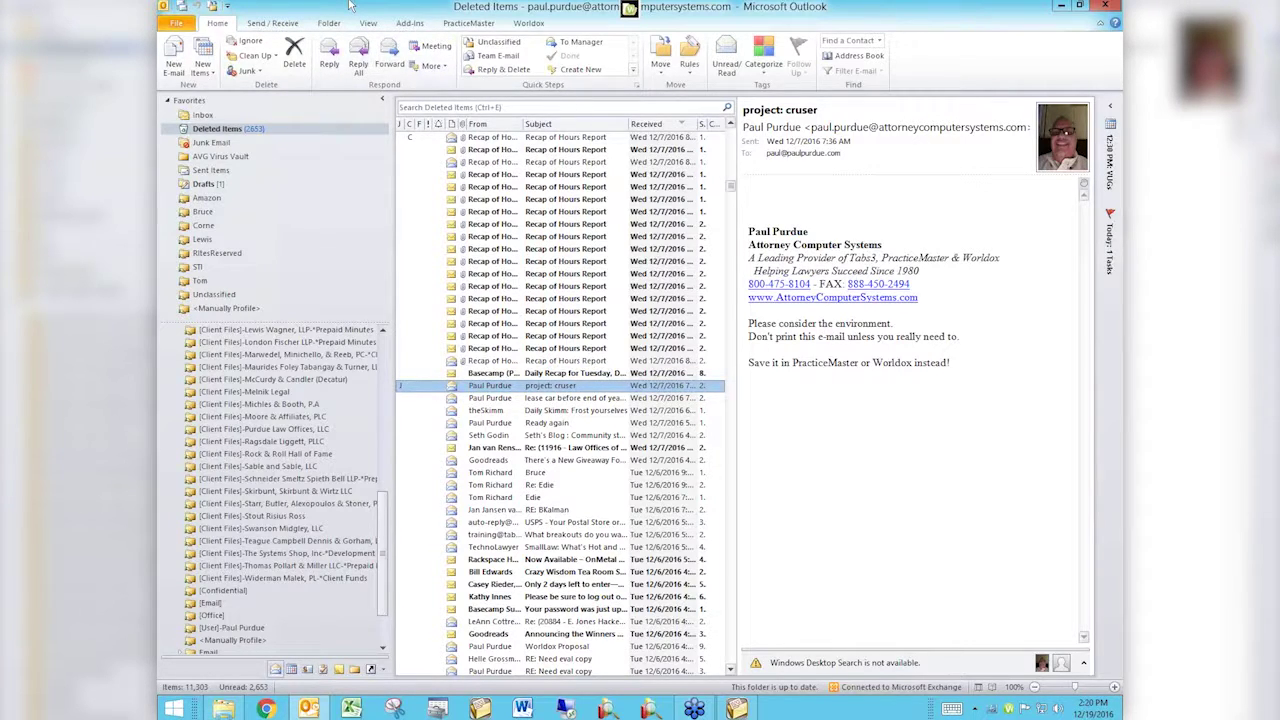
left_click(470, 23)
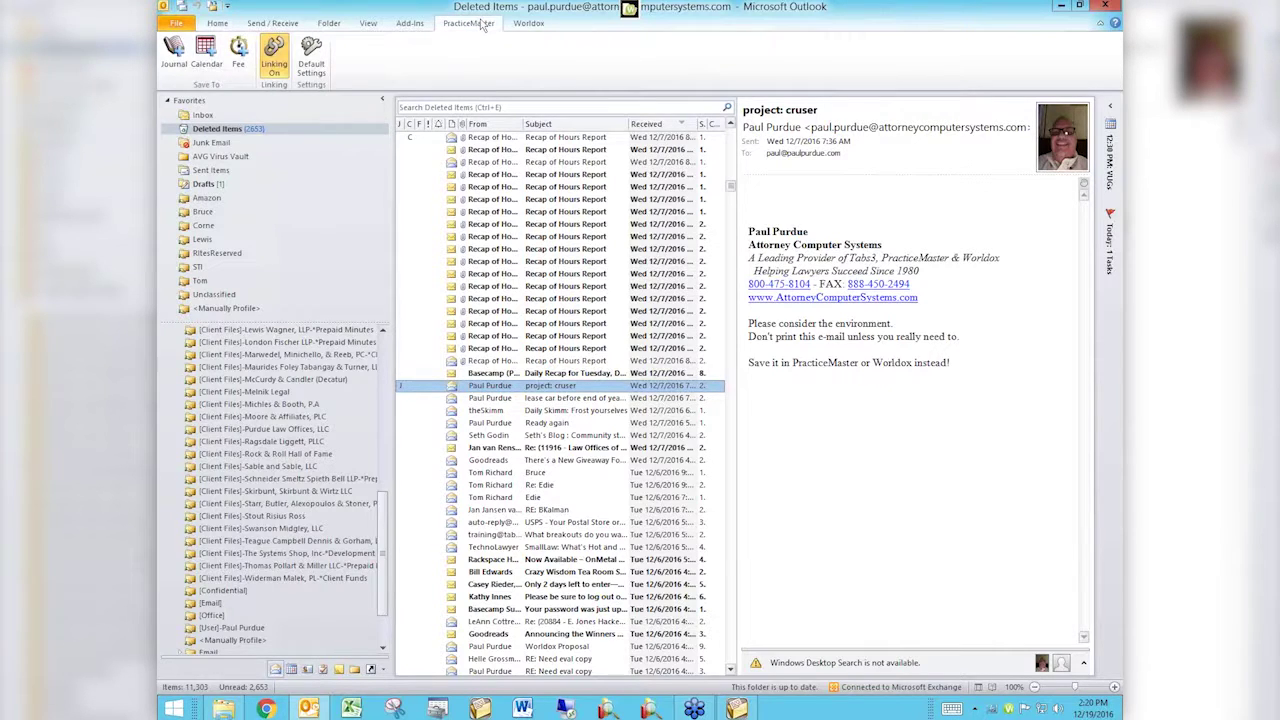
left_click(217, 23)
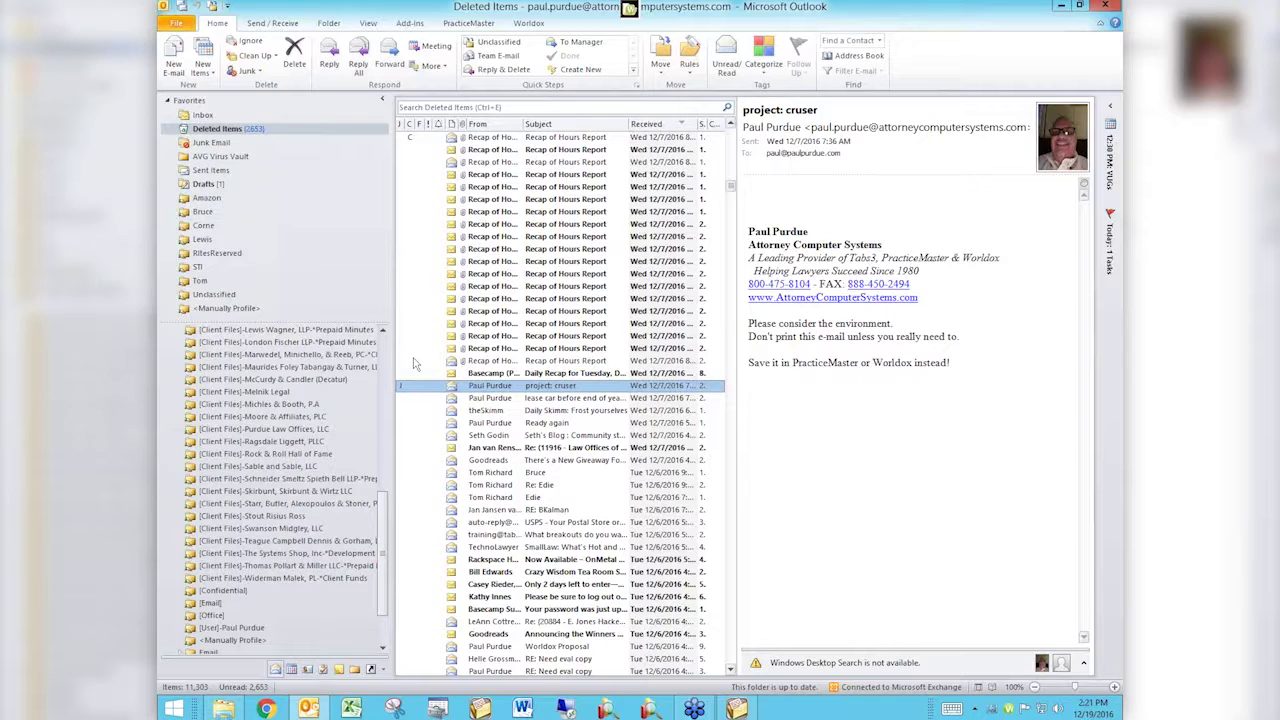
left_click(267, 709)
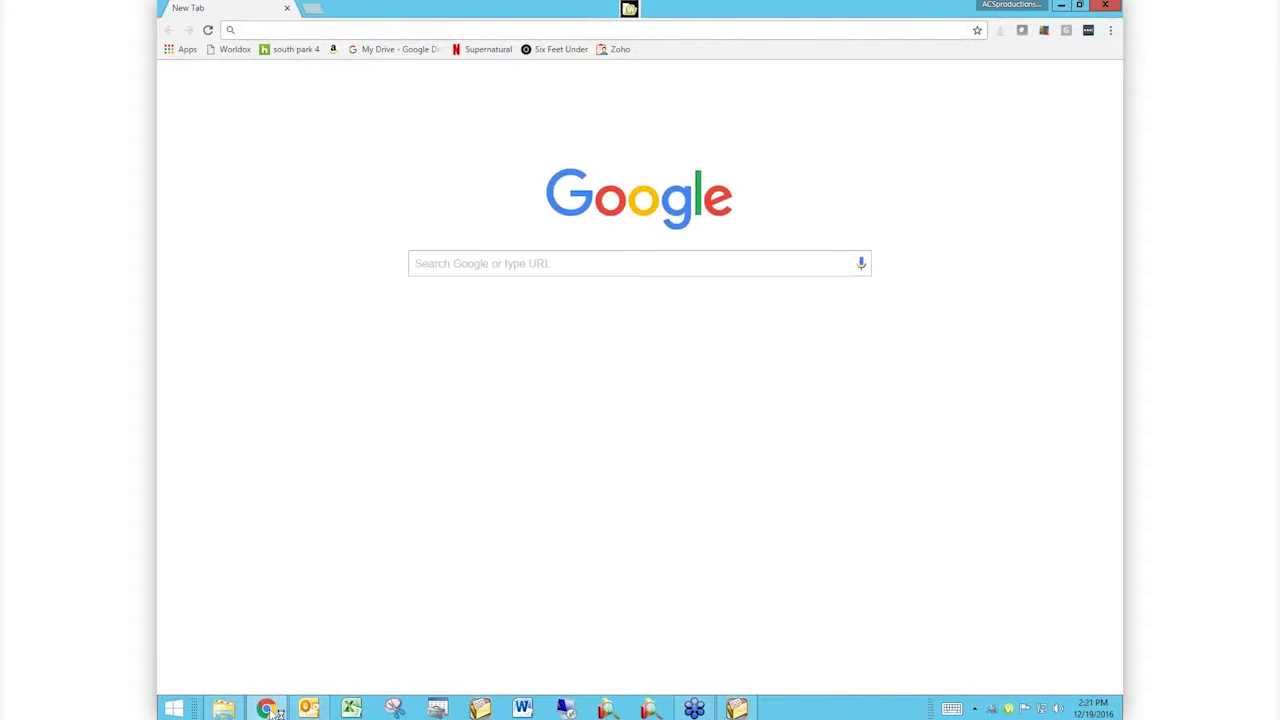
- Go to attorneycomputersystems.com by accepting the address-bar suggestion for 'att'
type("attorneycomputersystems.com")
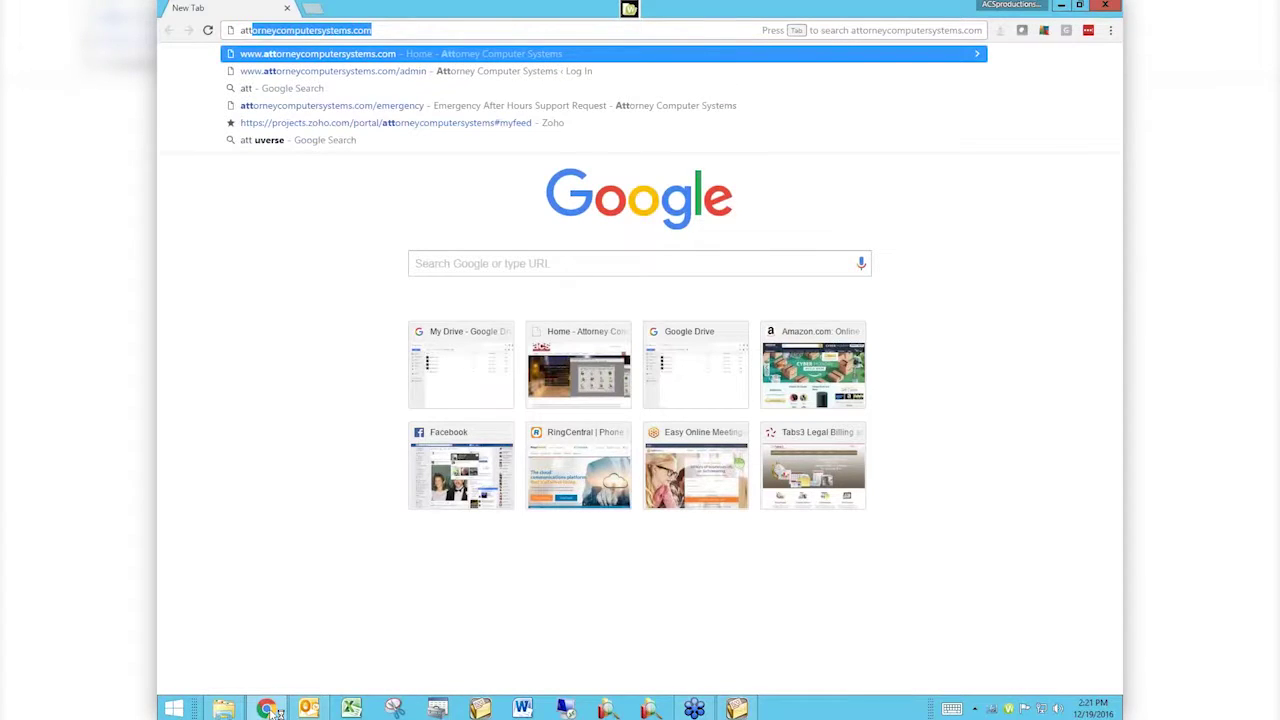
key("Right")
key("Left")
key("Left")
key("Left")
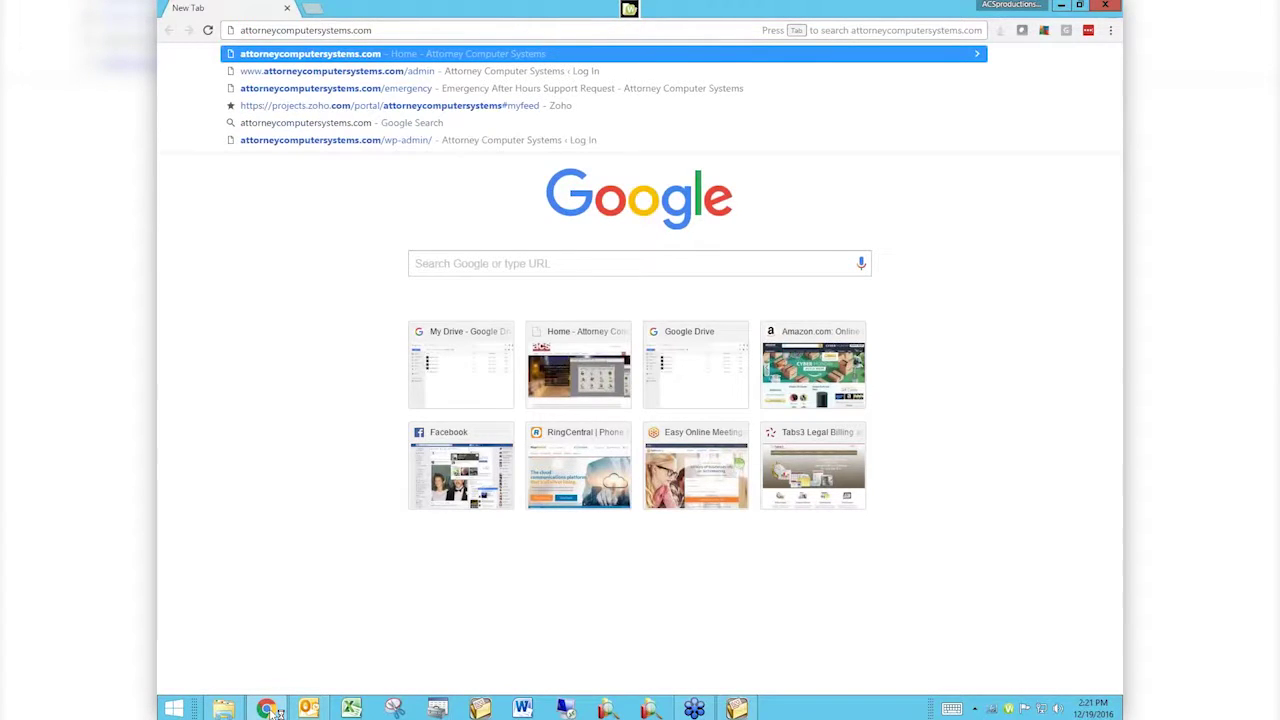
key("shift+Left")
key("Return")
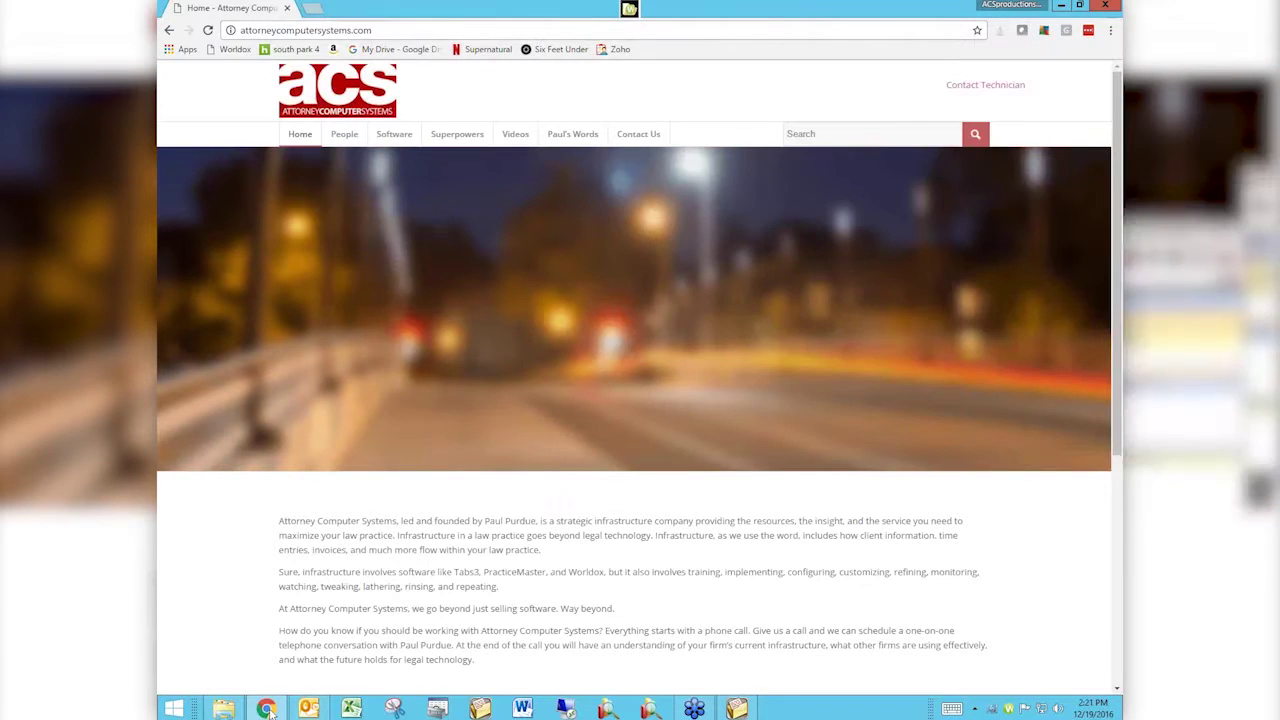
- Show the Videos submenu with user group meetings, Coffeepot Webinars and eBites
mouse_move(526, 138)
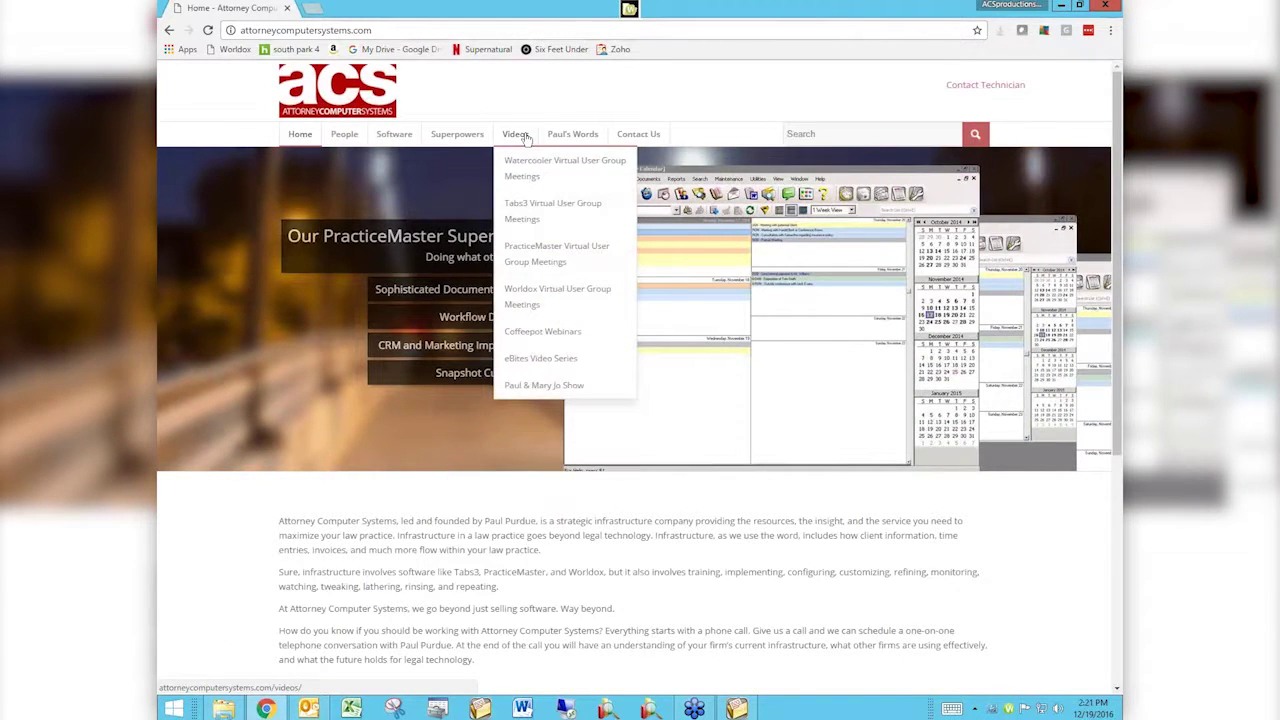
left_click_drag(526, 138, 506, 80)
mouse_move(518, 138)
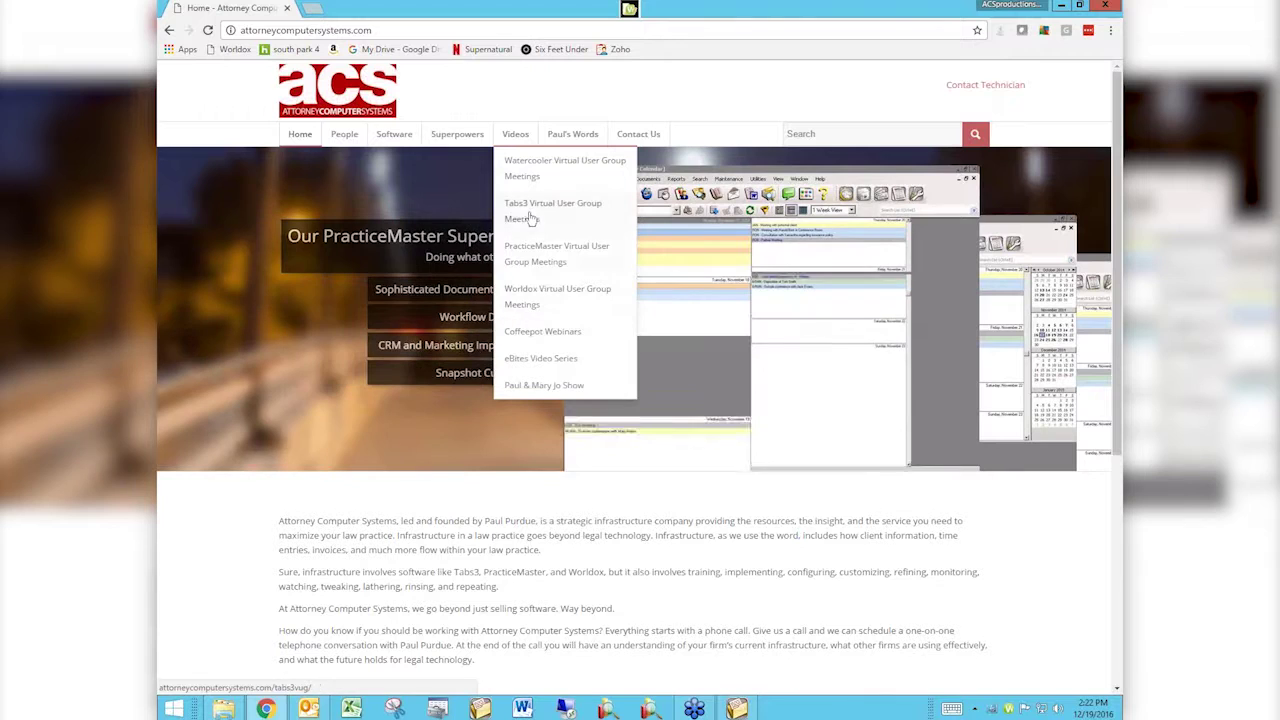
- Open the PracticeMaster Virtual User Group Meetings videos and scroll through the meeting posts to the footer
left_click(534, 253)
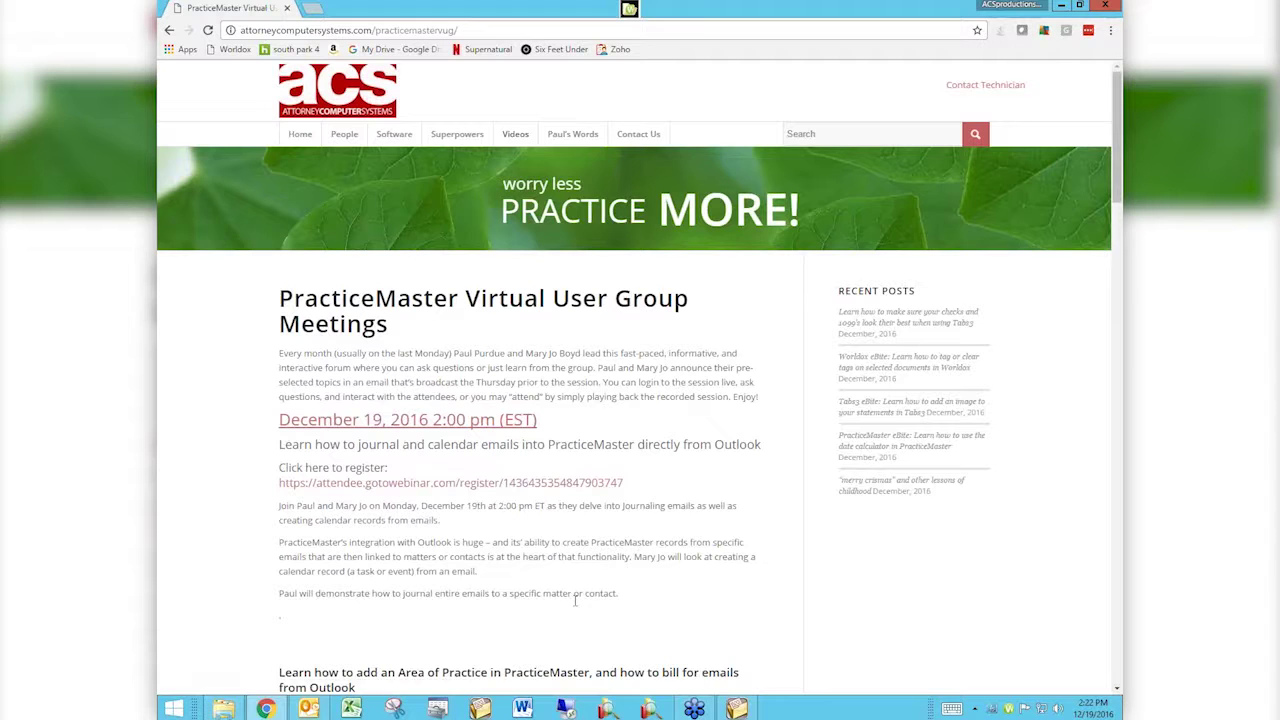
scroll(576, 606, "down", 1)
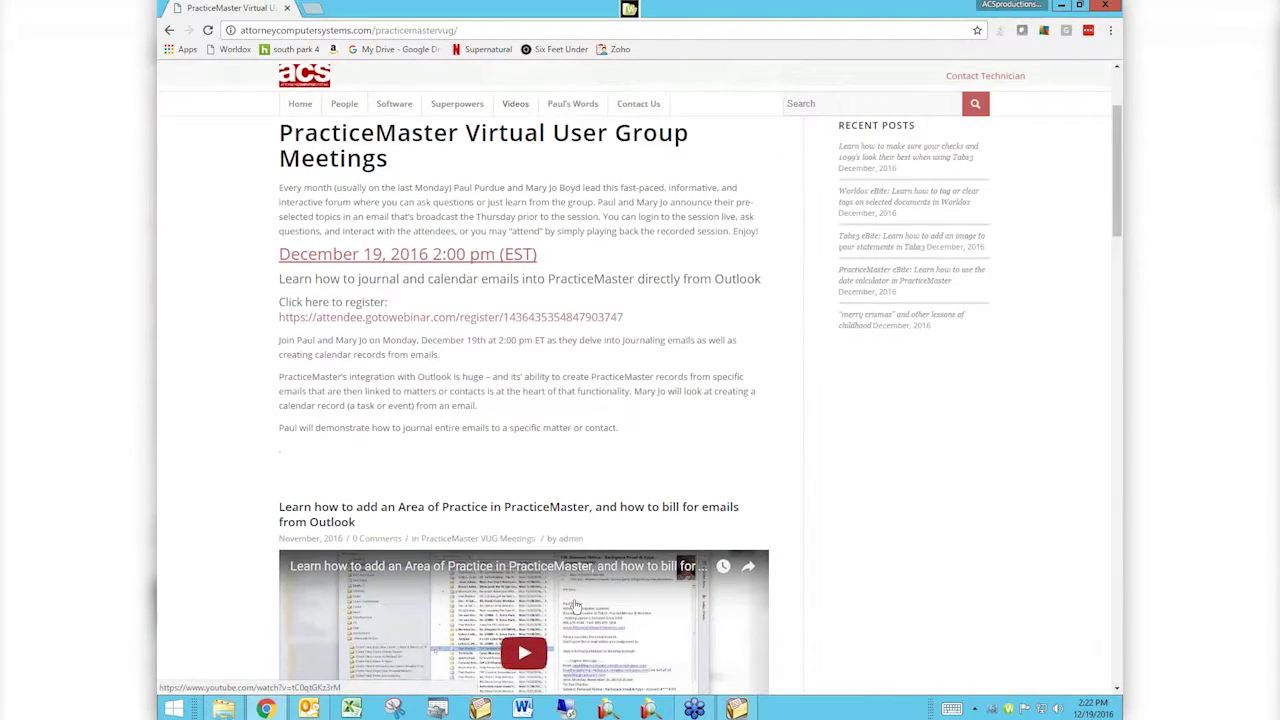
scroll(576, 606, "down", 2)
scroll(576, 606, "down", 2)
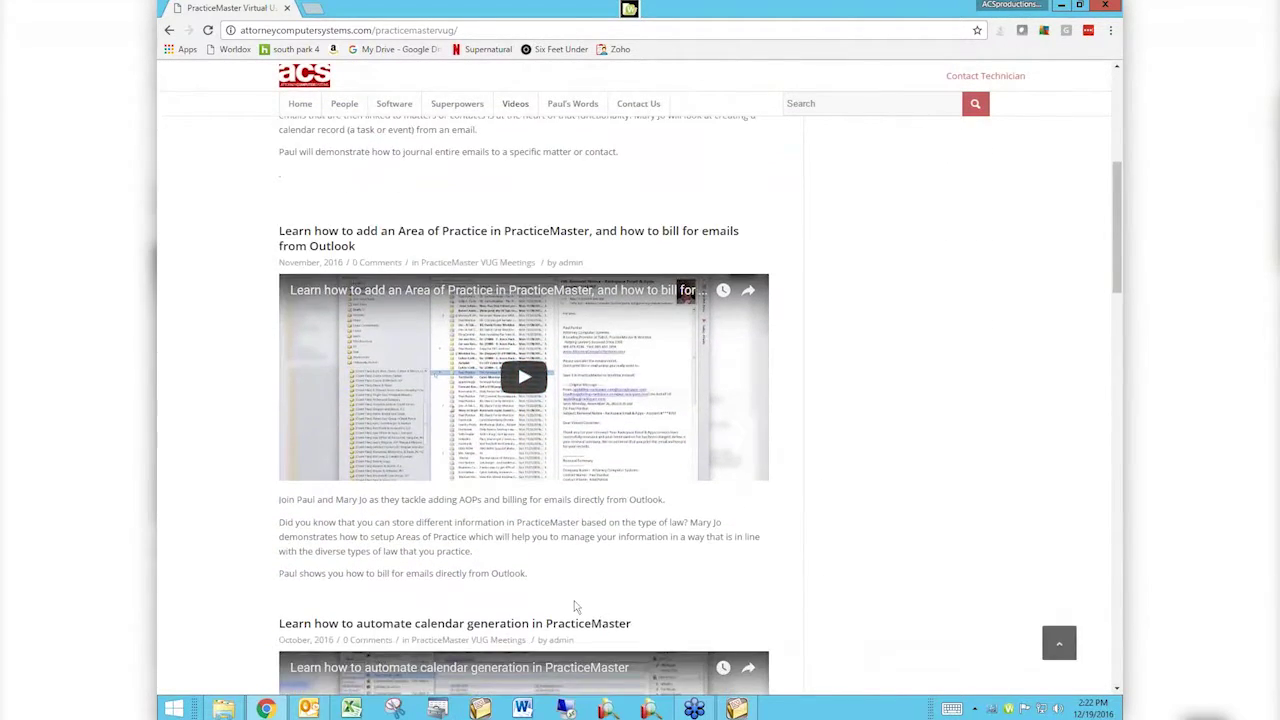
scroll(576, 606, "down", 4)
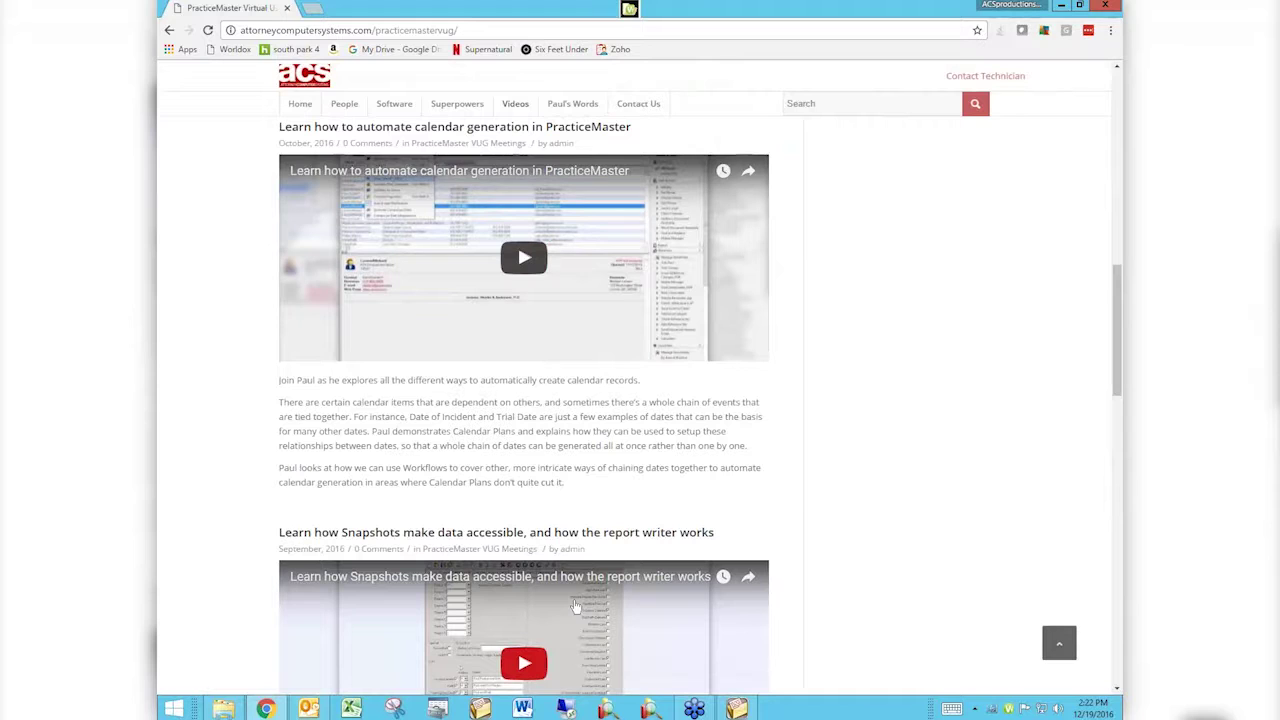
scroll(576, 606, "down", 2)
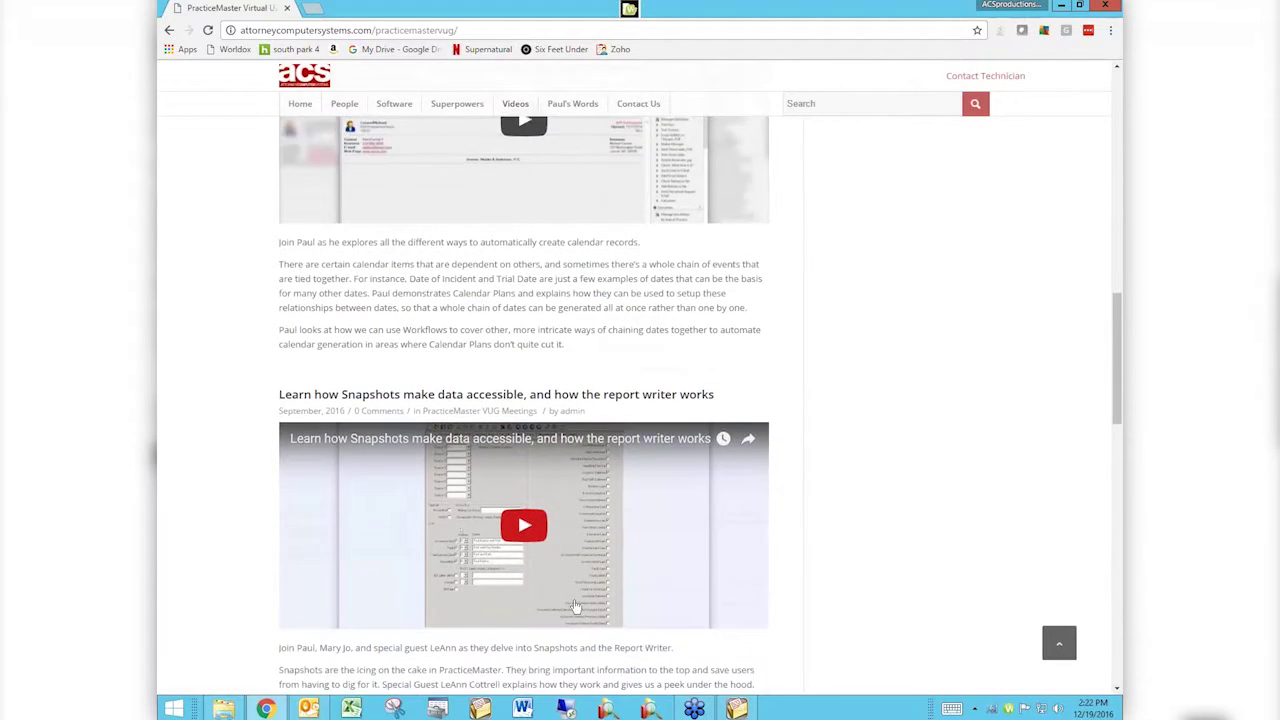
scroll(576, 606, "down", 2)
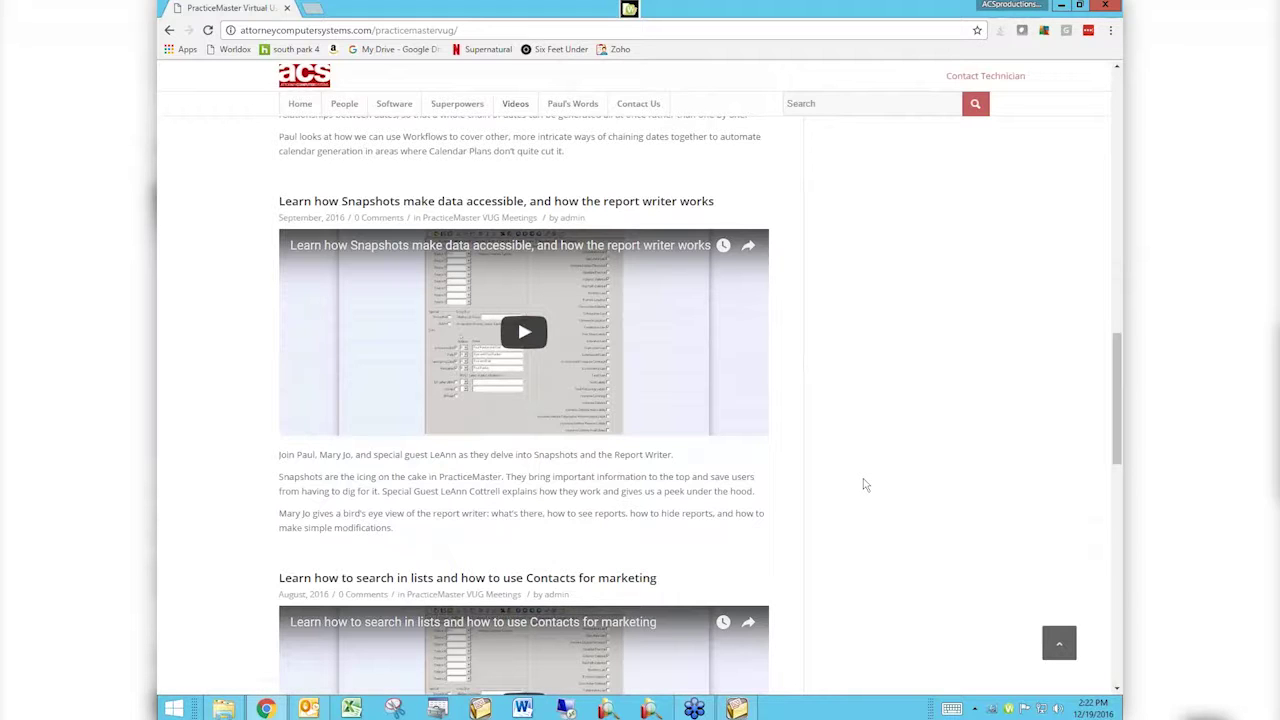
scroll(866, 485, "down", 5)
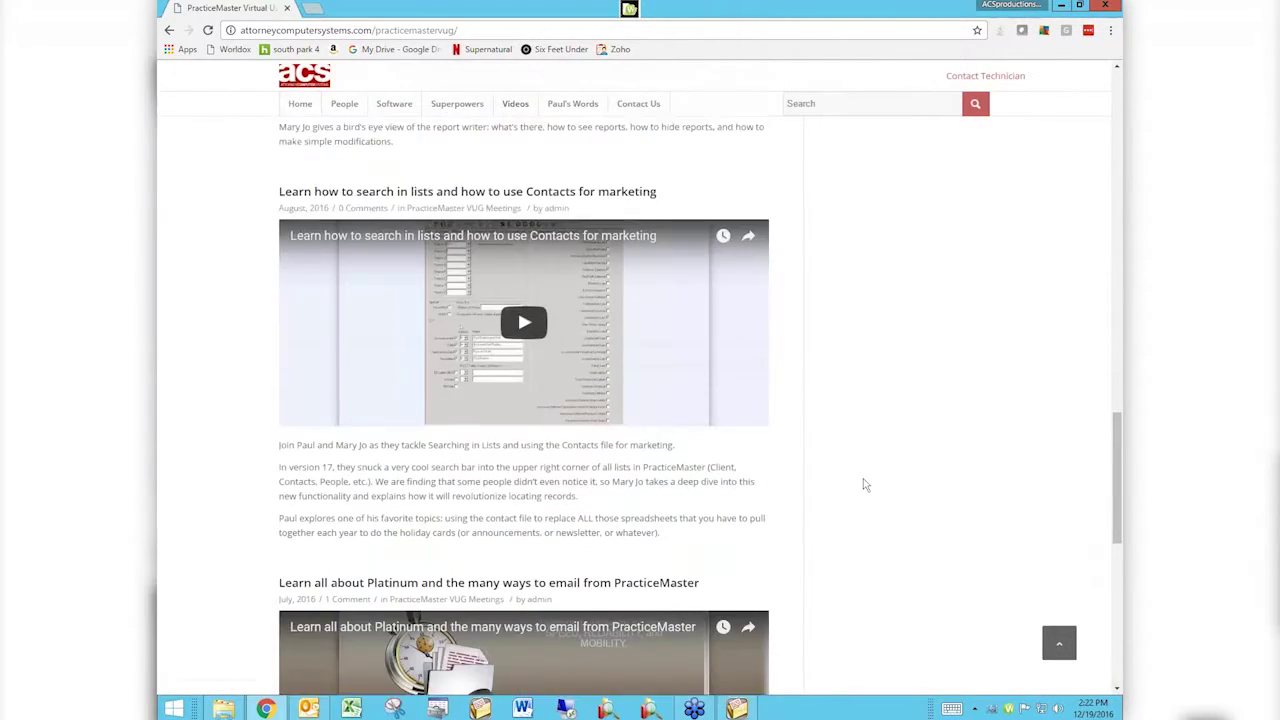
scroll(866, 485, "down", 7)
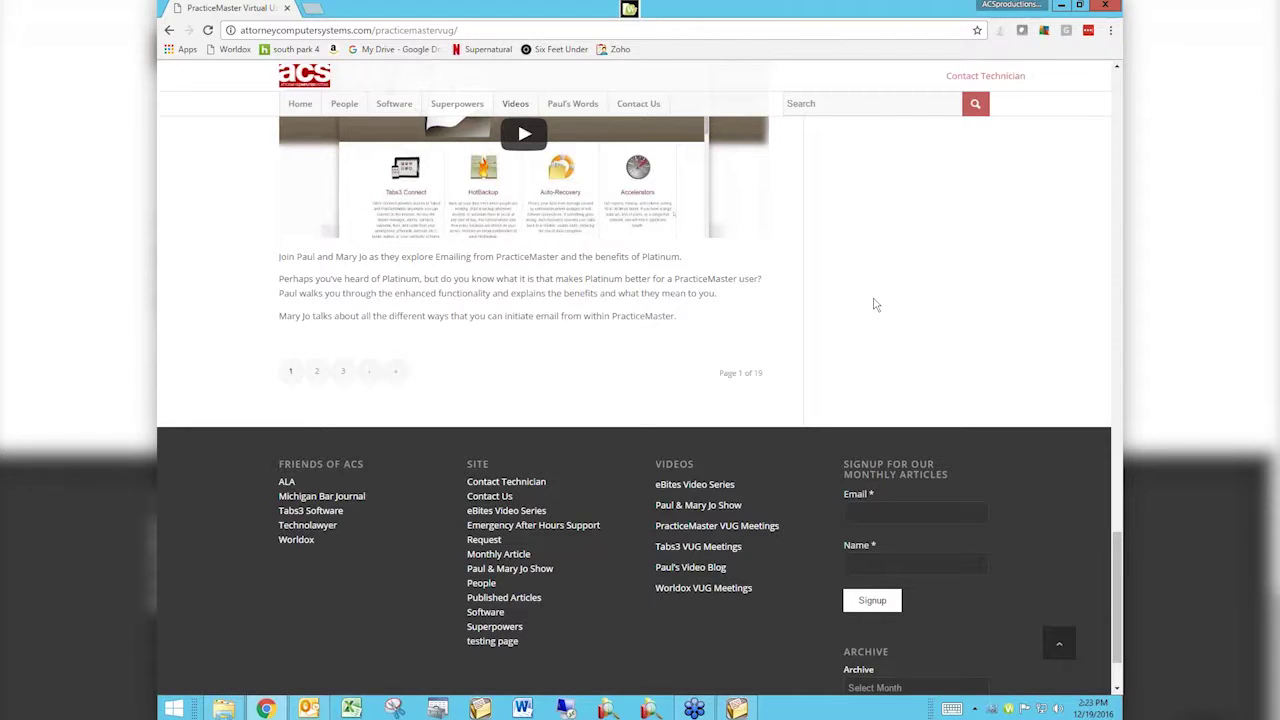
scroll(873, 304, "up", 5)
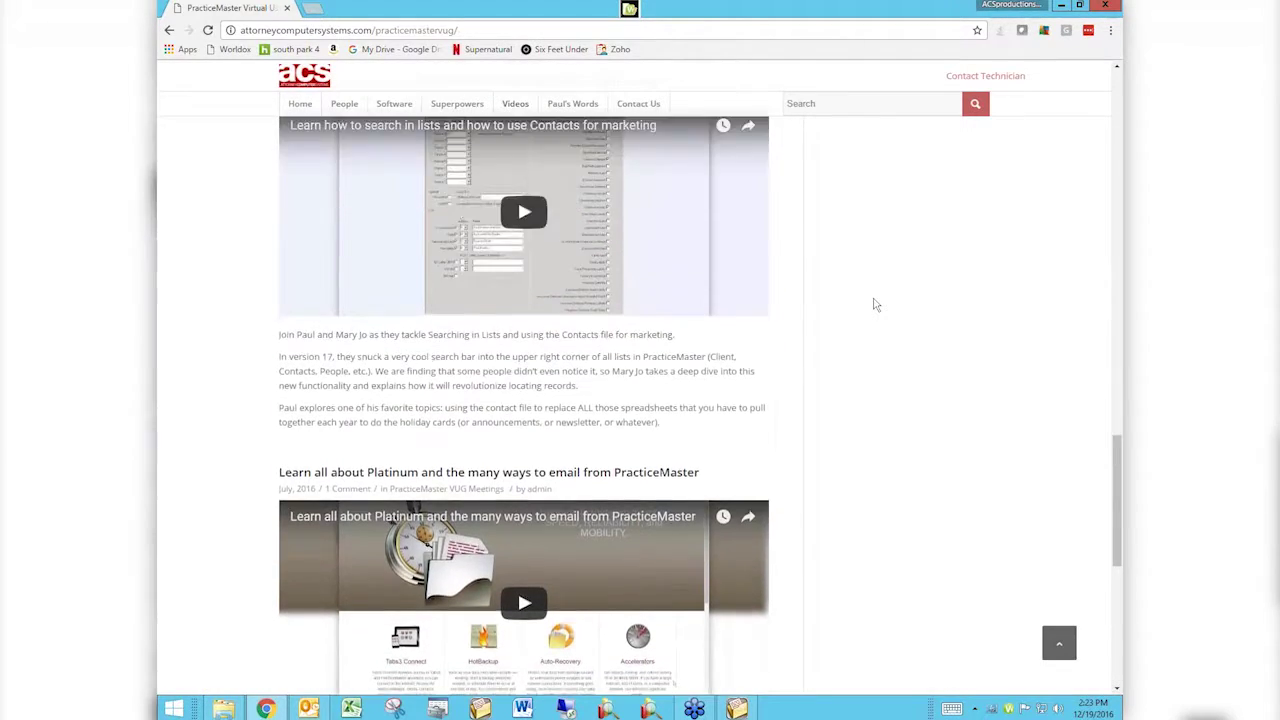
scroll(873, 304, "up", 4)
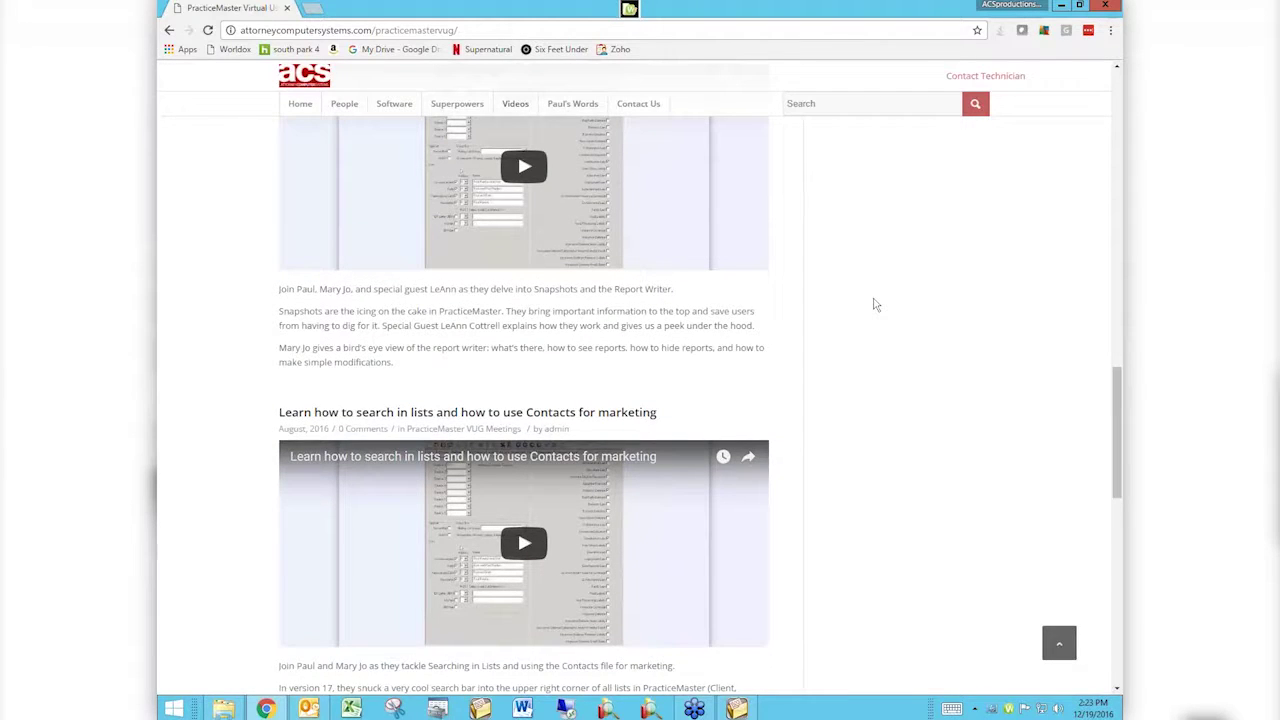
- Close the Videos category list and scroll back to the top of the user group page
mouse_move(516, 110)
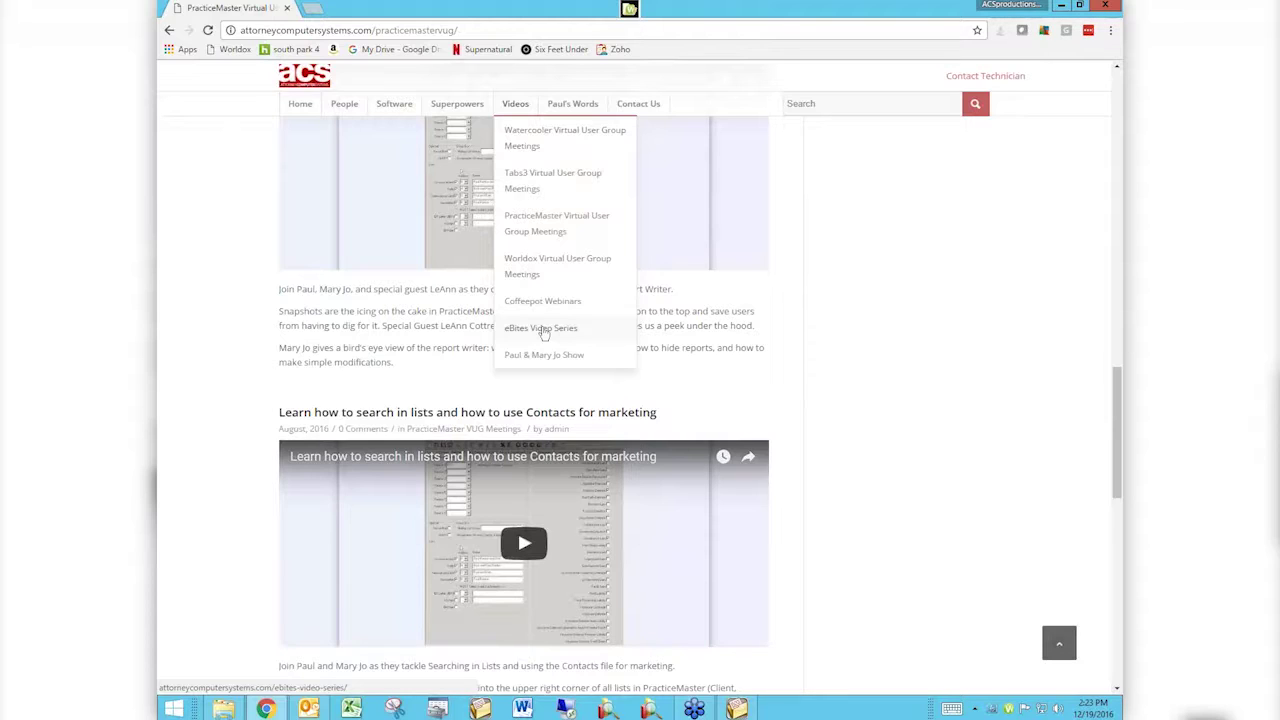
left_click(543, 330)
scroll(543, 333, "up", 5)
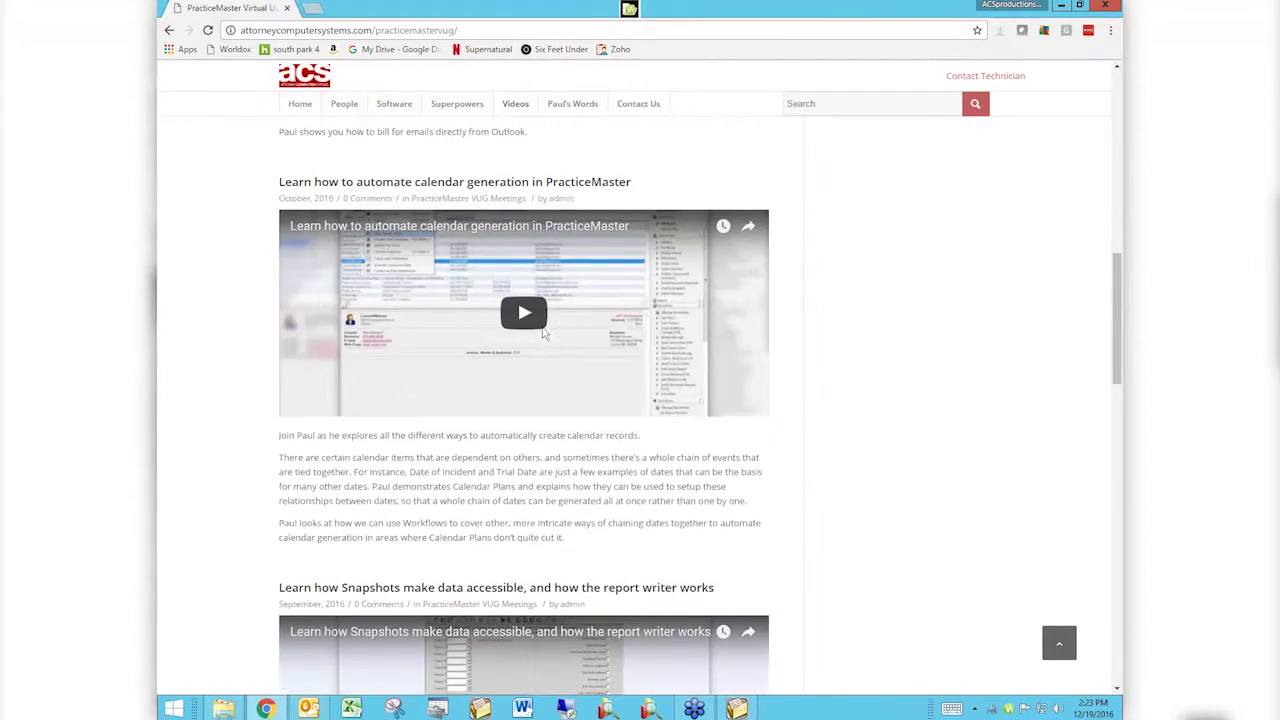
scroll(543, 333, "up", 7)
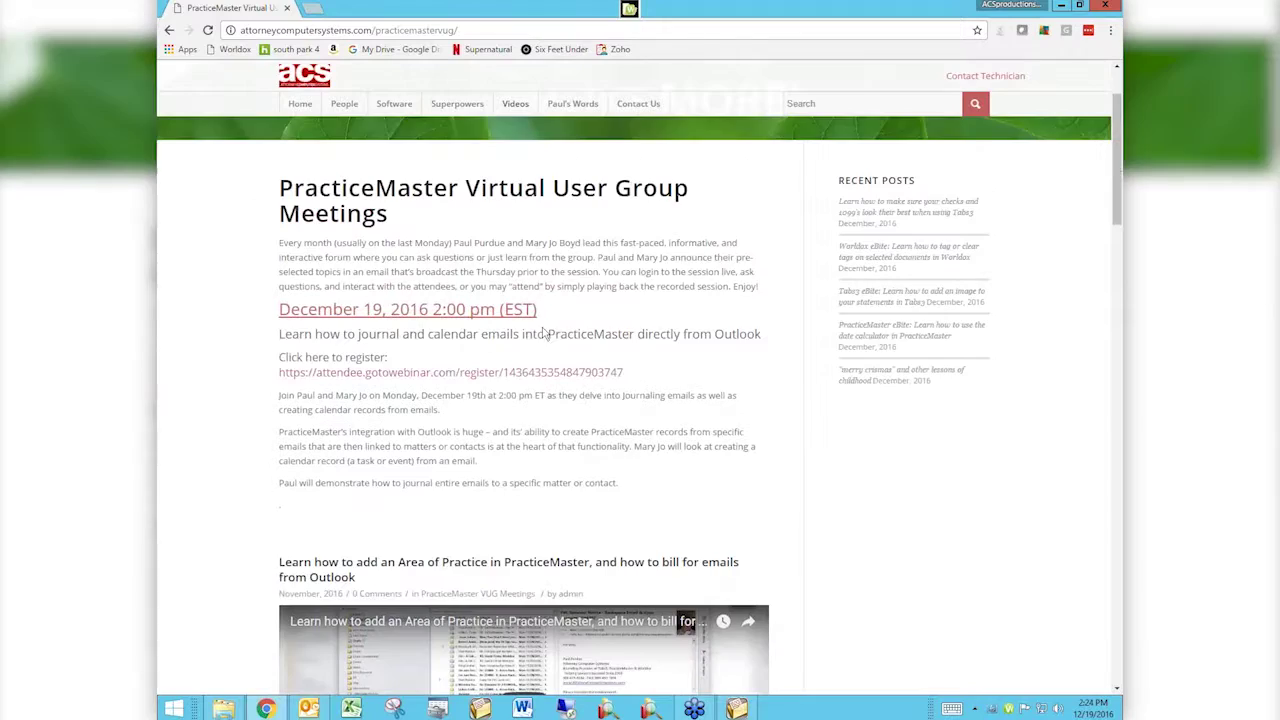
scroll(545, 333, "up", 2)
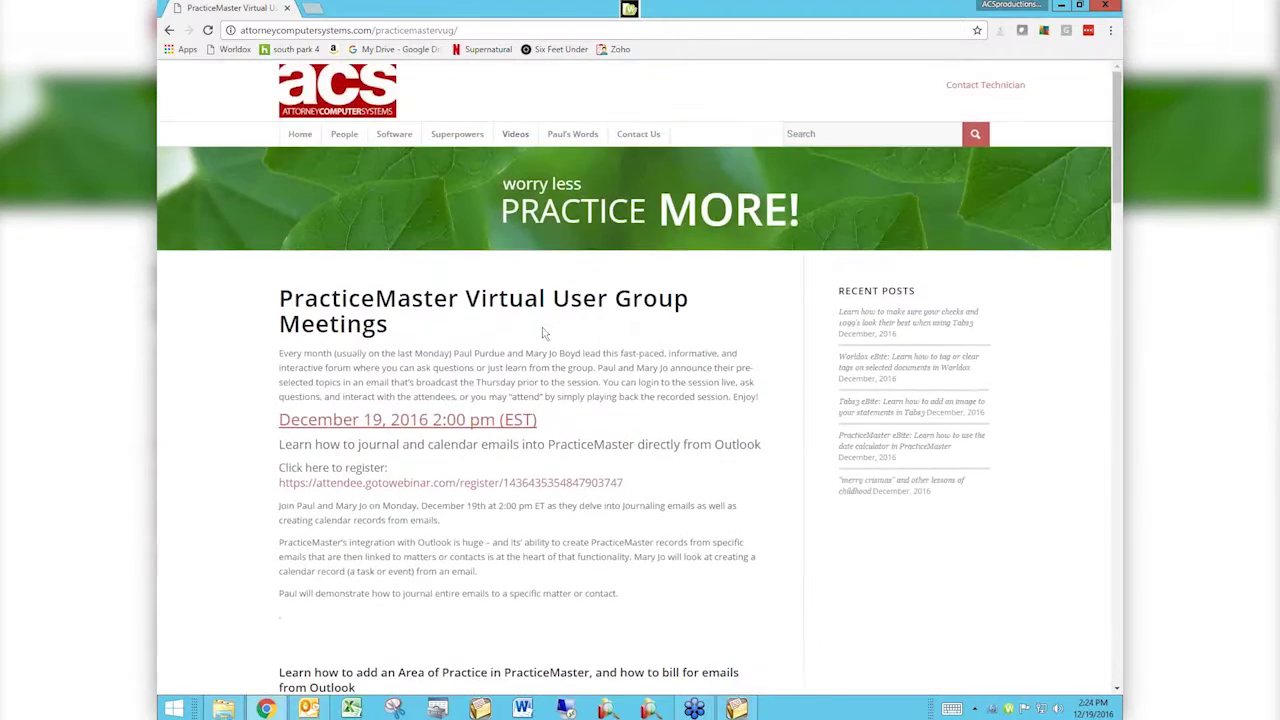
- Run a site search for 'email' to list matching posts and pages
left_click(860, 145)
type("email")
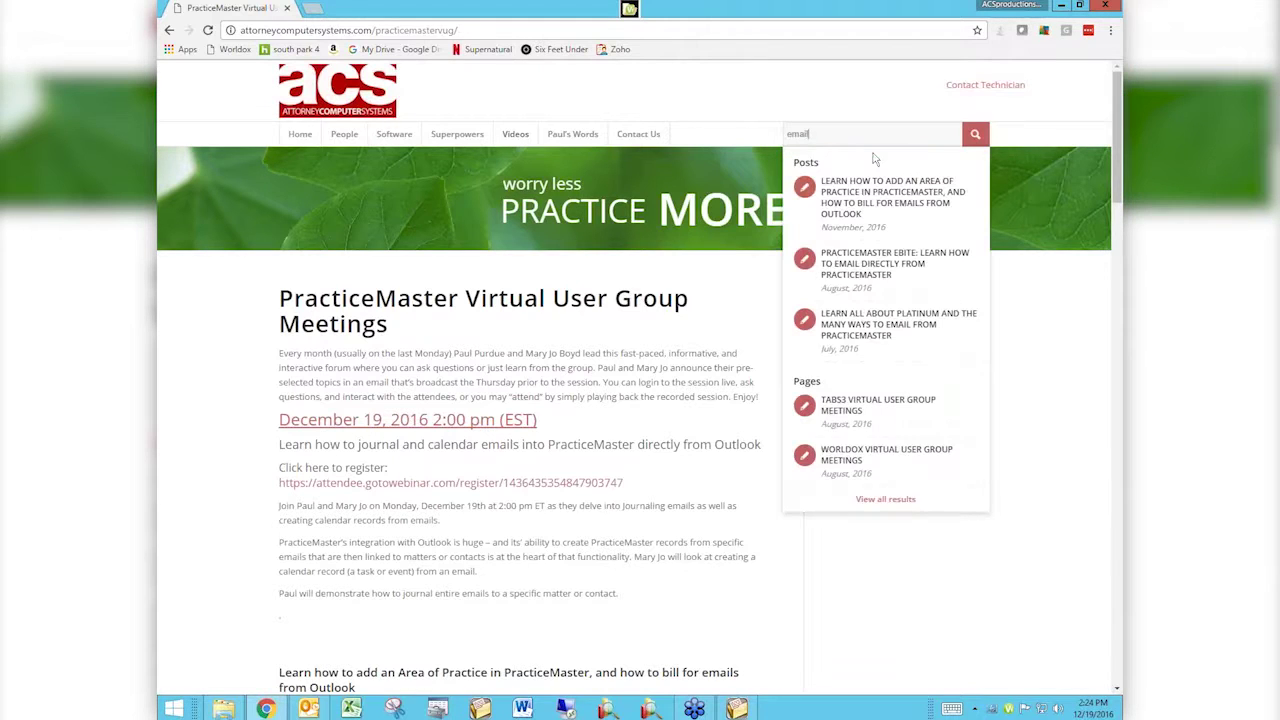
left_click(978, 137)
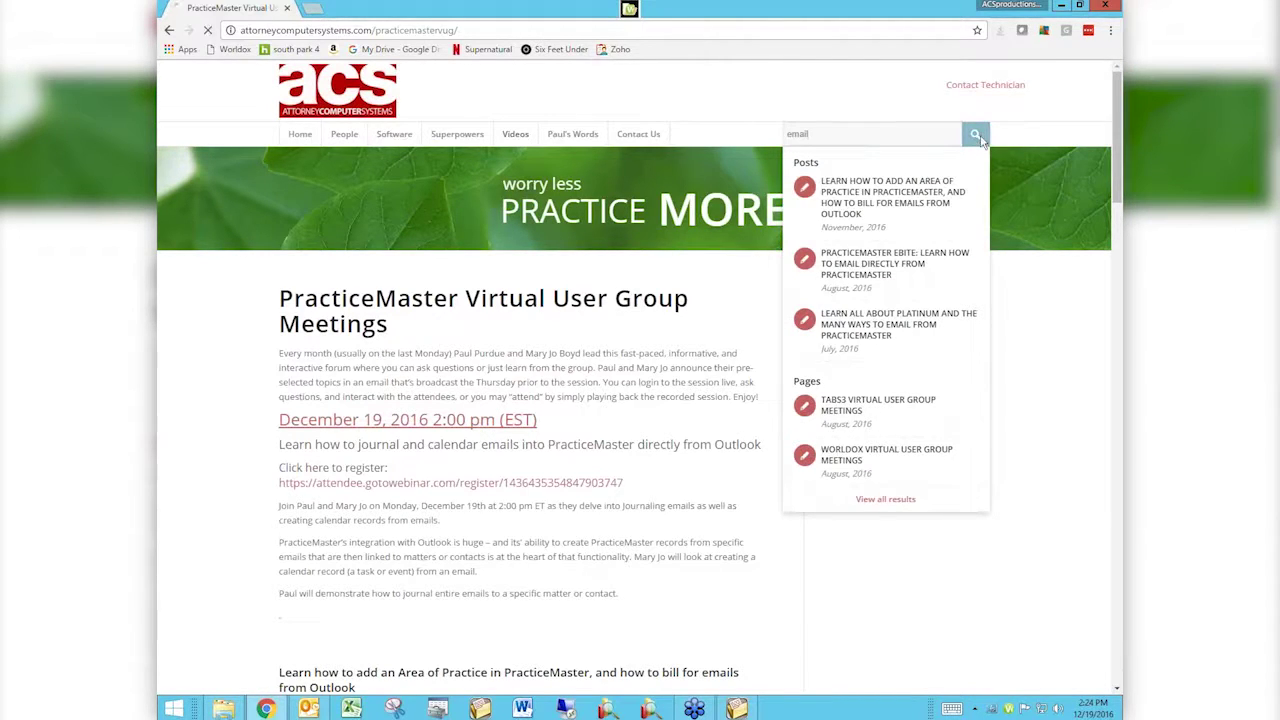